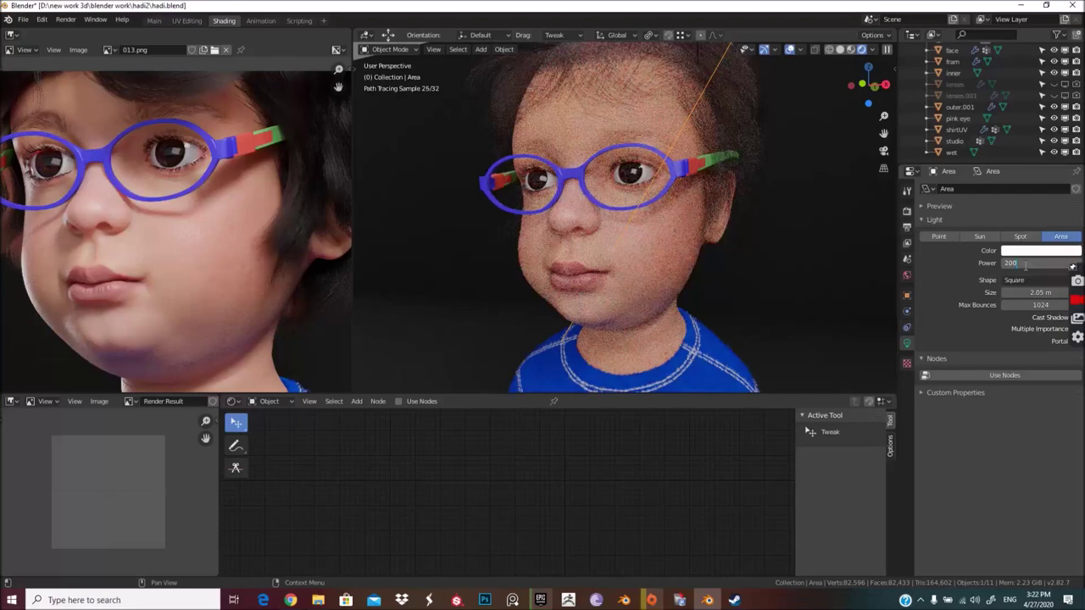
type("0 W")
Step: Set the area light power to 2000 W and view the scene through the camera
key("Return")
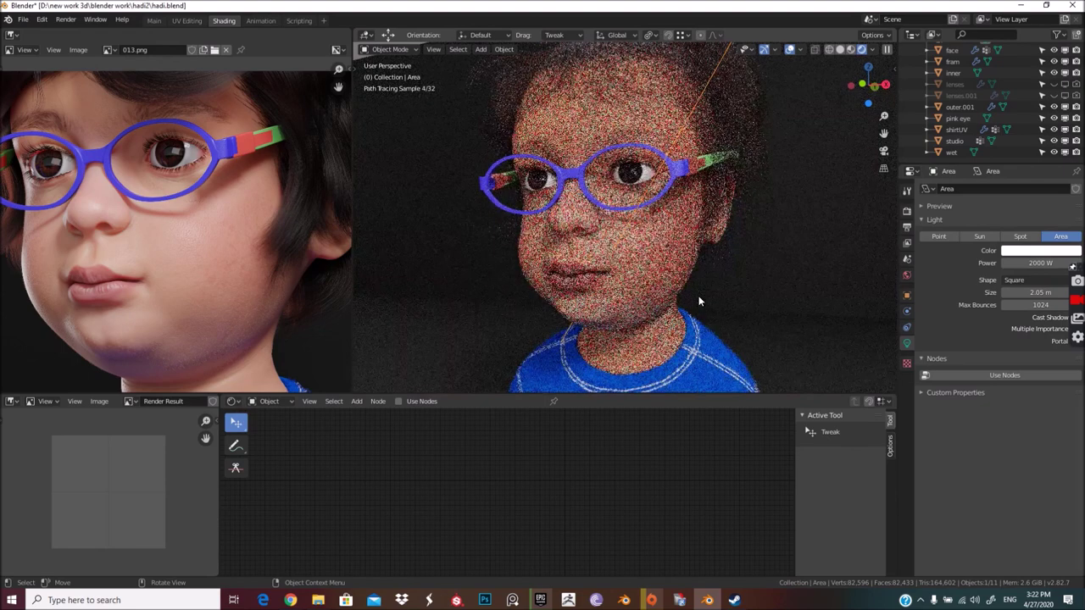
left_click(881, 151)
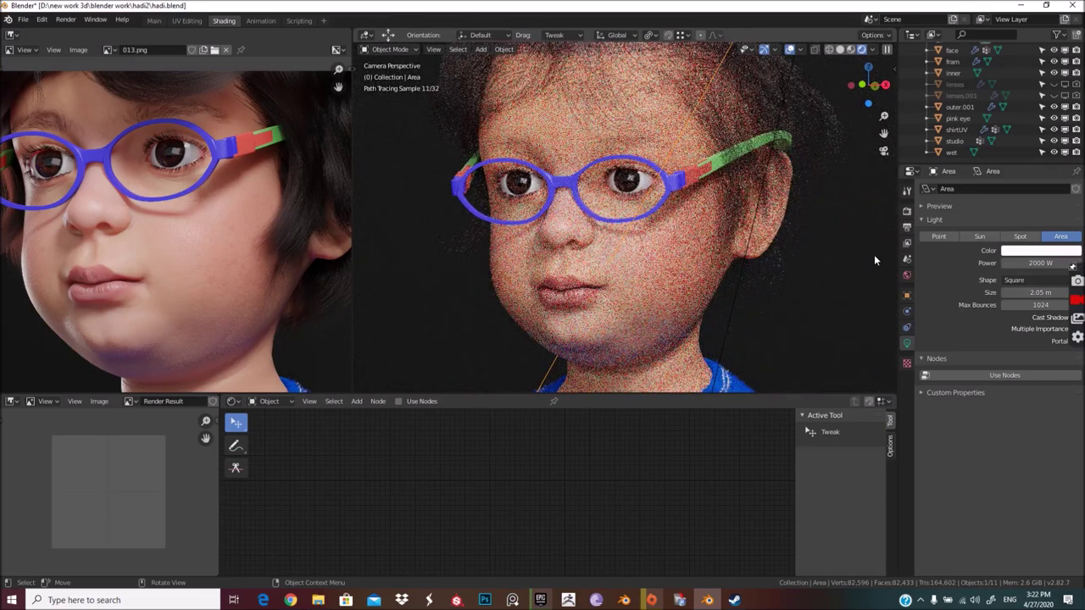
Step: Raise the Cycles viewport sampling from 32 to 64 samples in Render Properties
left_click(907, 211)
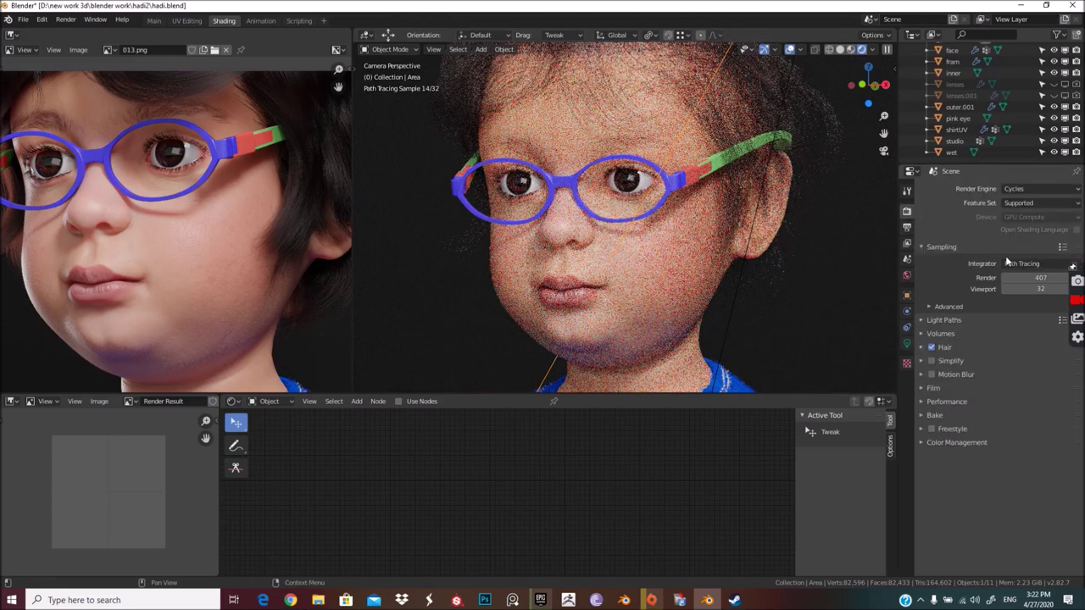
left_click(1031, 288)
type("64")
key("Return")
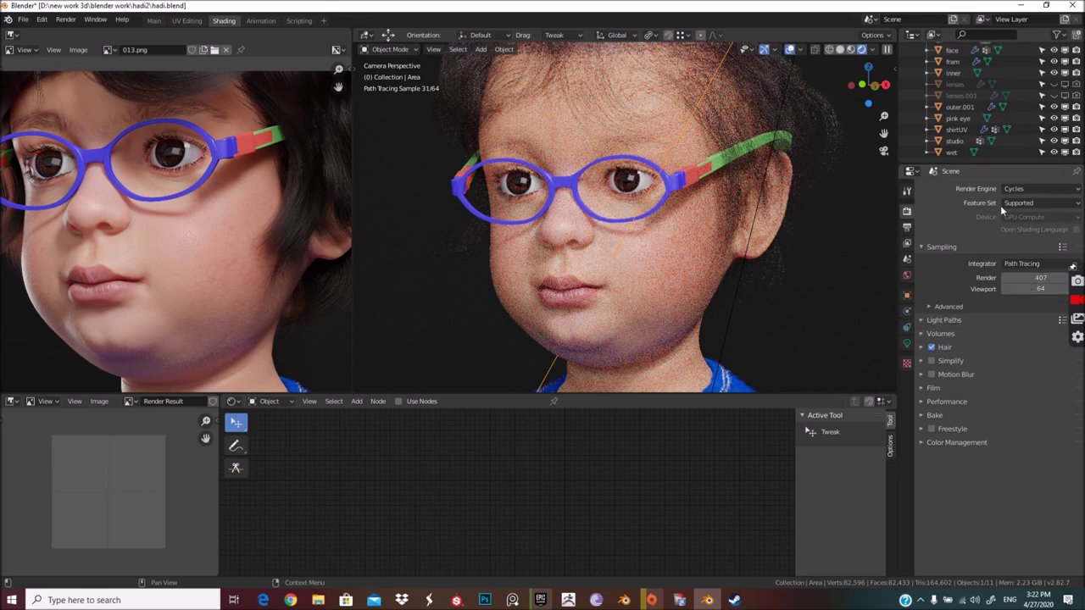
left_click(61, 22)
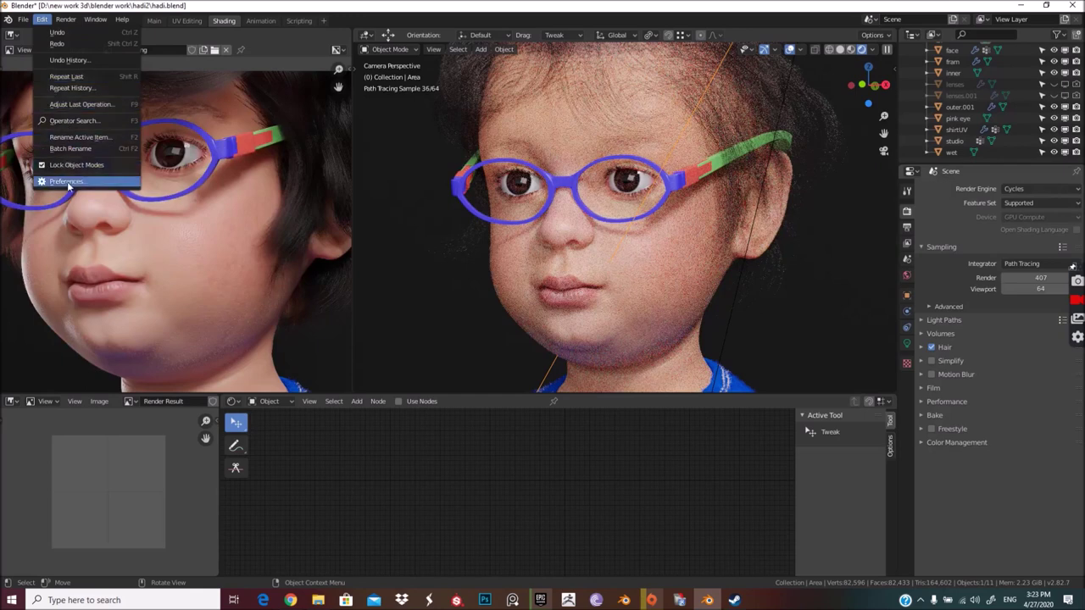
Step: Set Cycles to render via CUDA on the GTX 1660 Ti plus the Intel CPU
left_click(66, 181)
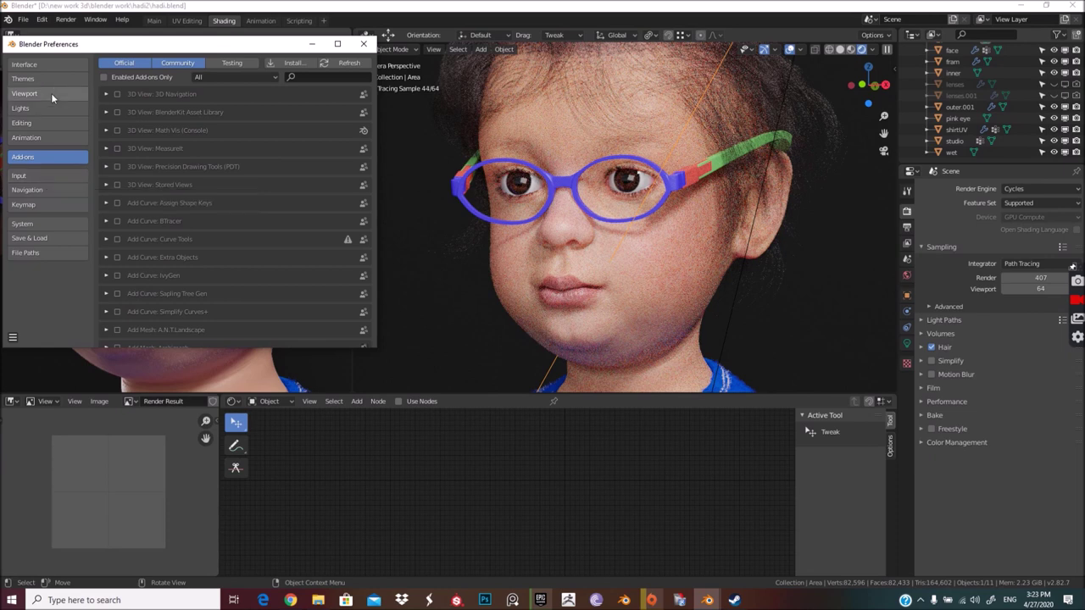
left_click(44, 137)
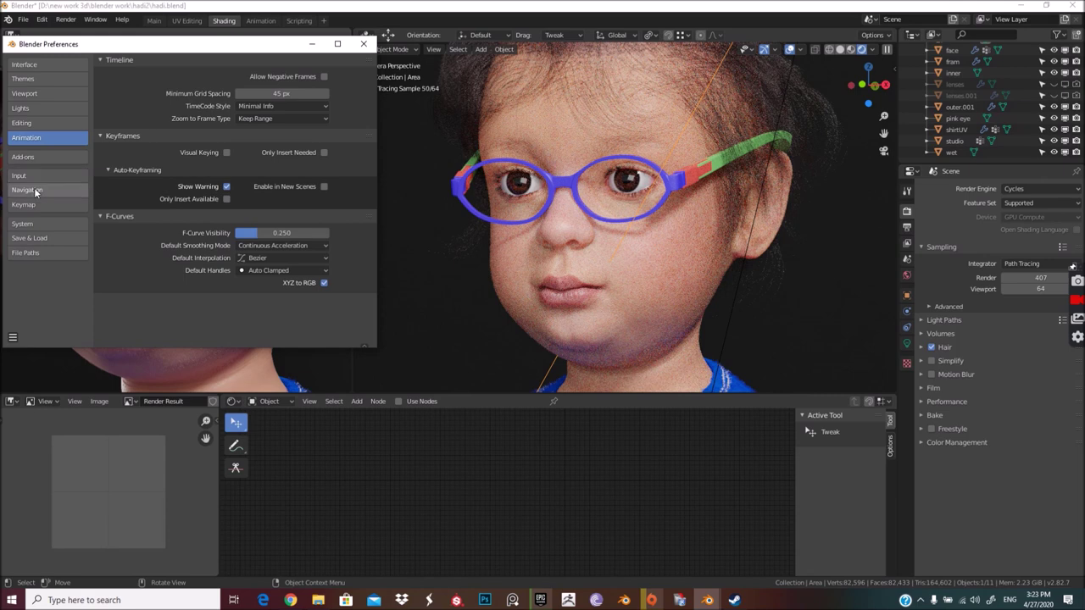
left_click(34, 224)
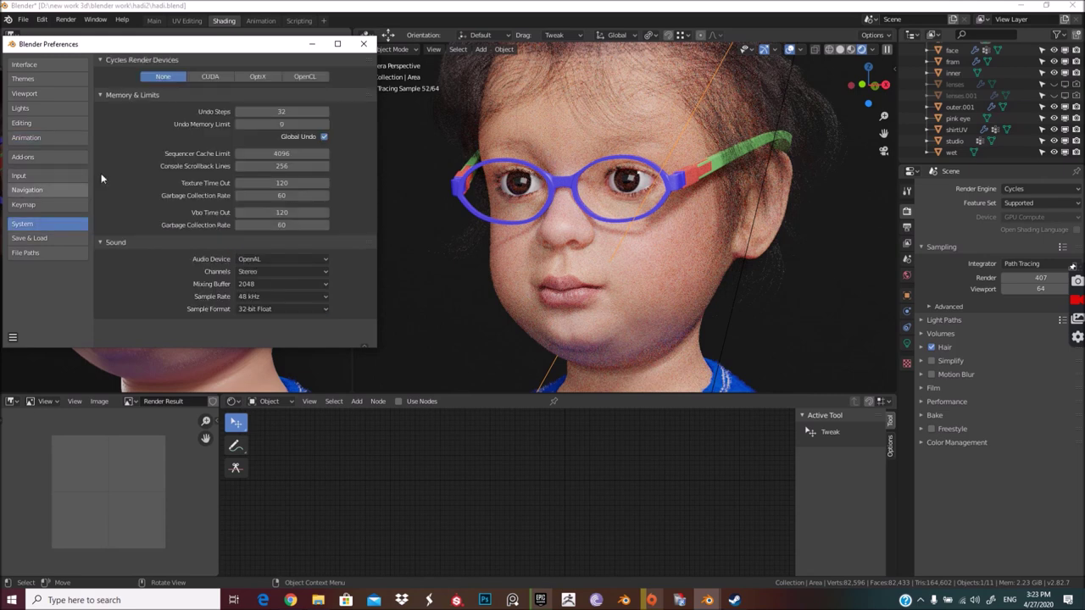
left_click(209, 76)
left_click(149, 109)
left_click(362, 44)
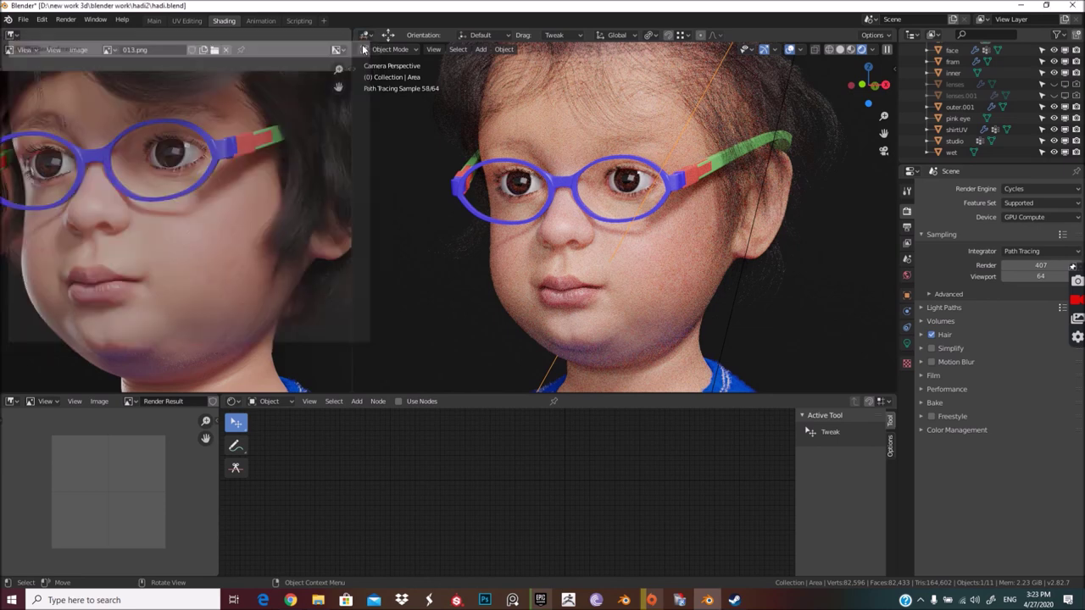
left_click(1033, 220)
Step: Keep GPU Compute as device and hide the face and fram glasses-frame objects
left_click(1031, 230)
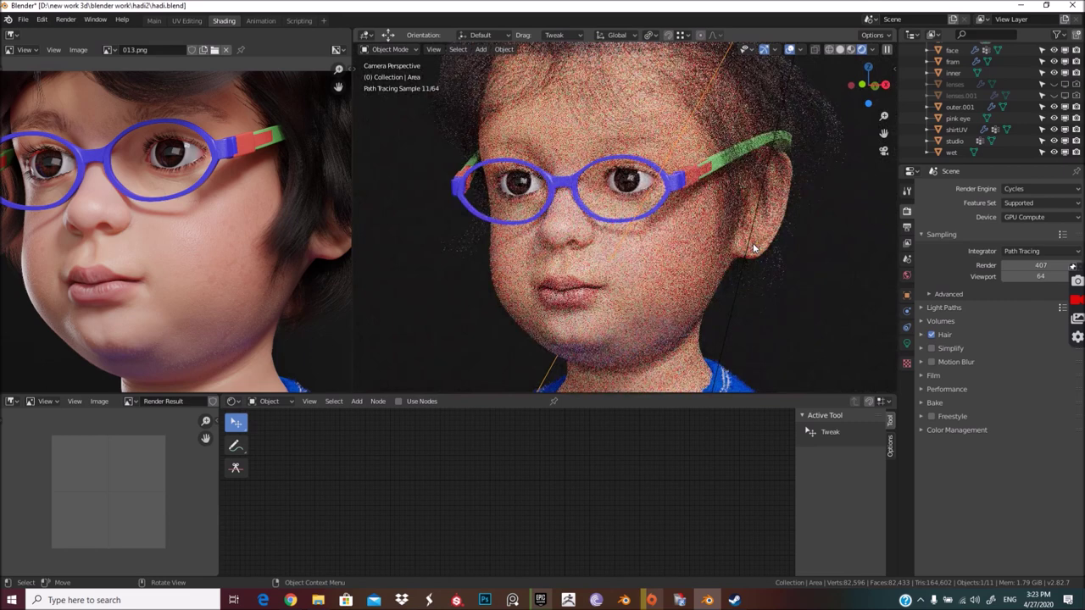
left_click(746, 255)
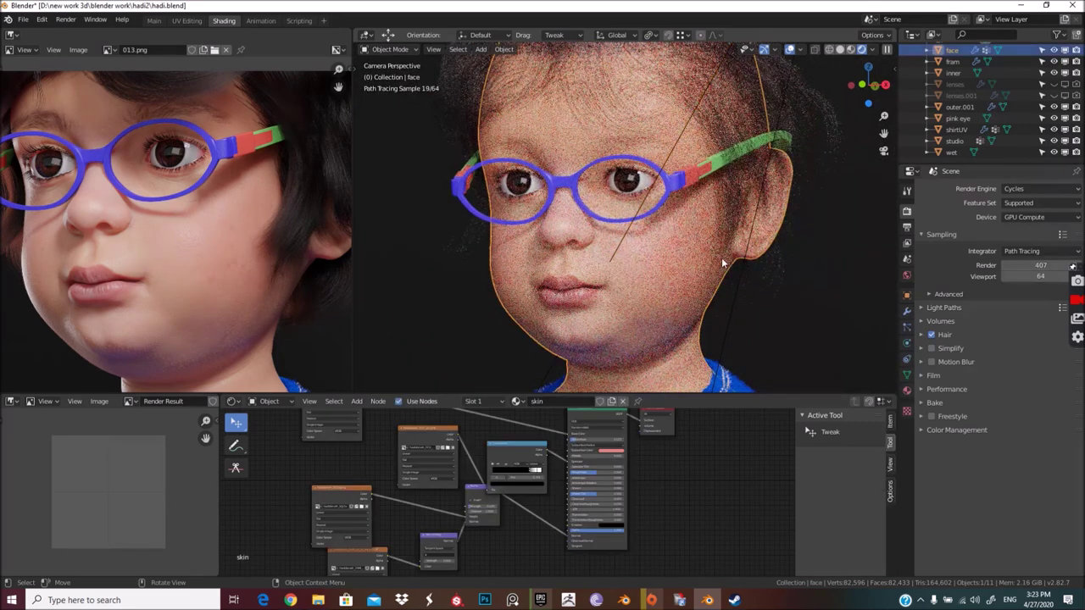
left_click(1054, 51)
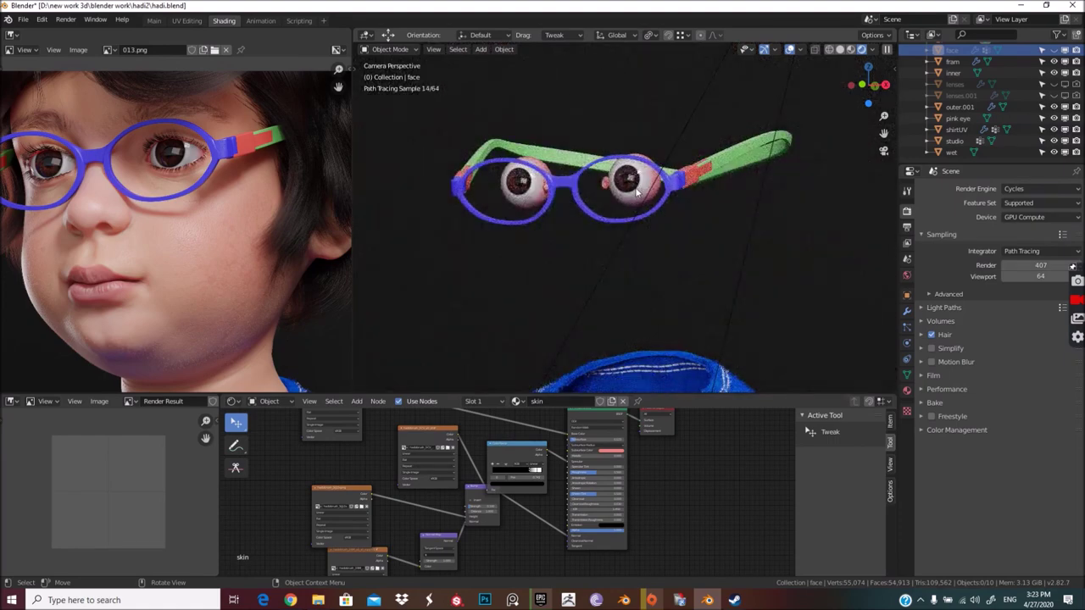
left_click(678, 186)
left_click(1055, 63)
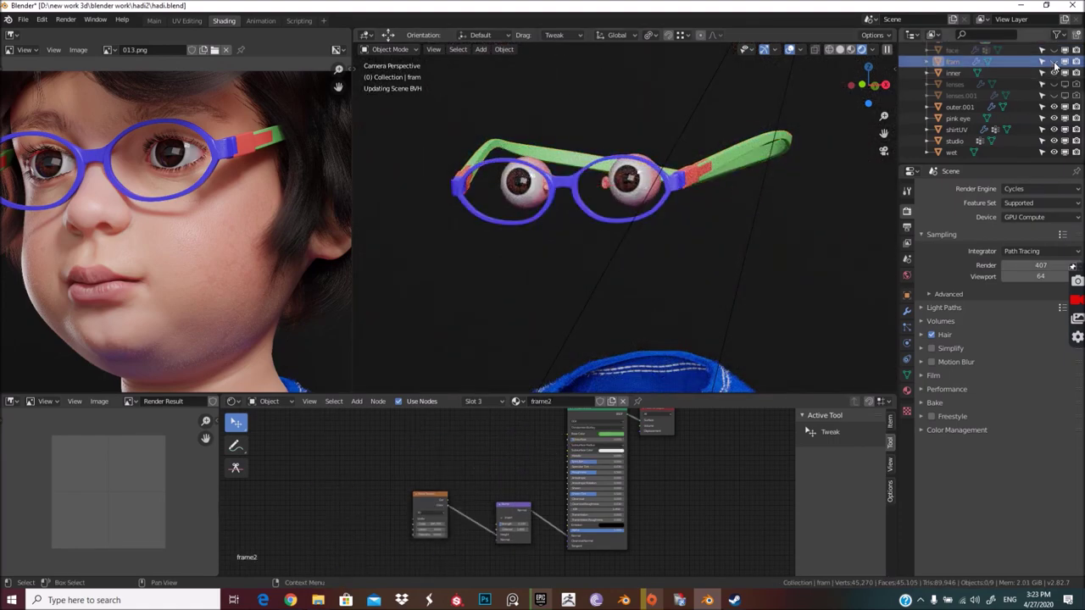
left_click(754, 146)
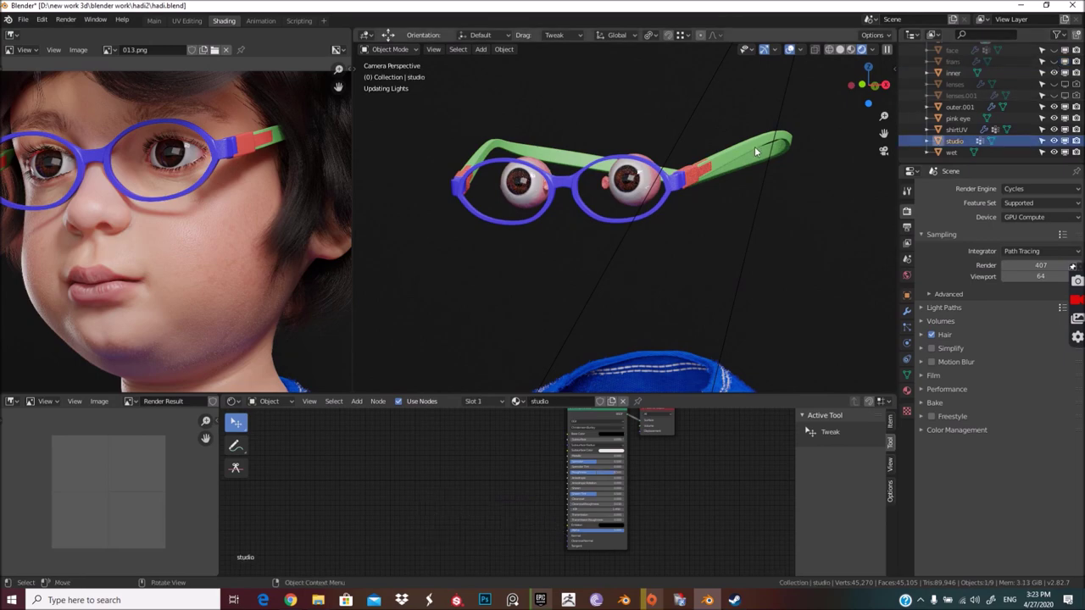
scroll(678, 172, "up", 3)
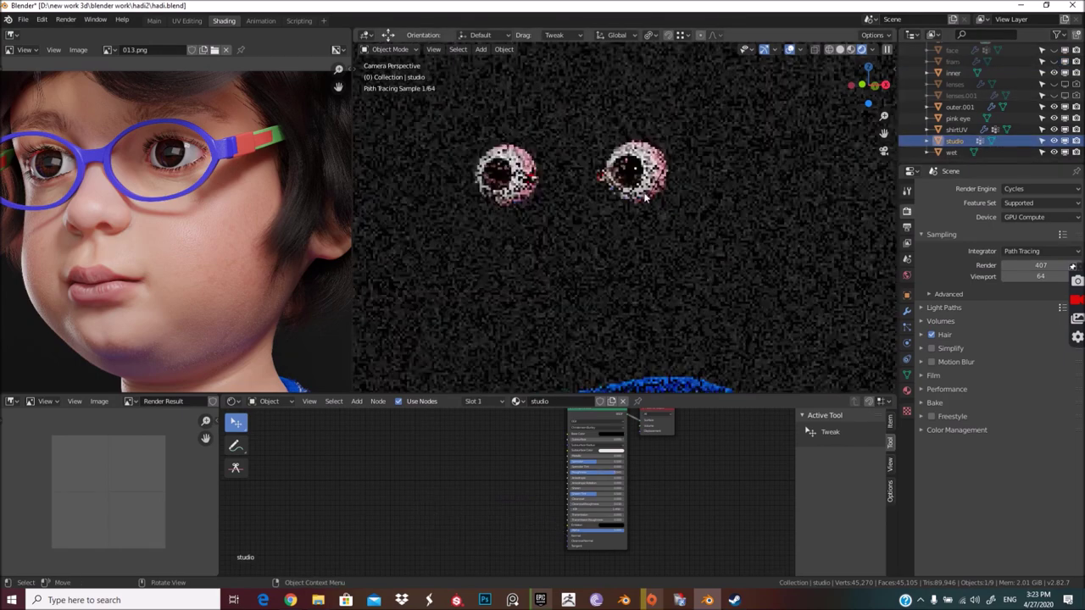
Step: Zoom and pan the camera view to centre the eyes, then leave camera view
scroll(643, 194, "up", 2)
scroll(643, 193, "up", 1)
scroll(683, 254, "up", 1)
middle_click_drag(684, 254, 753, 254, "shift")
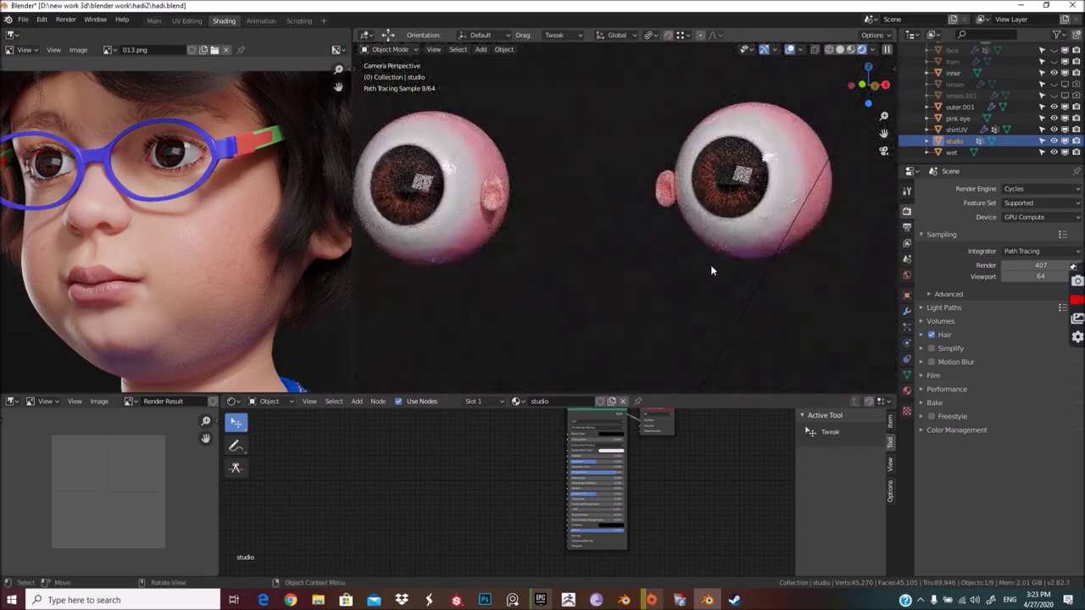
key("KP_0")
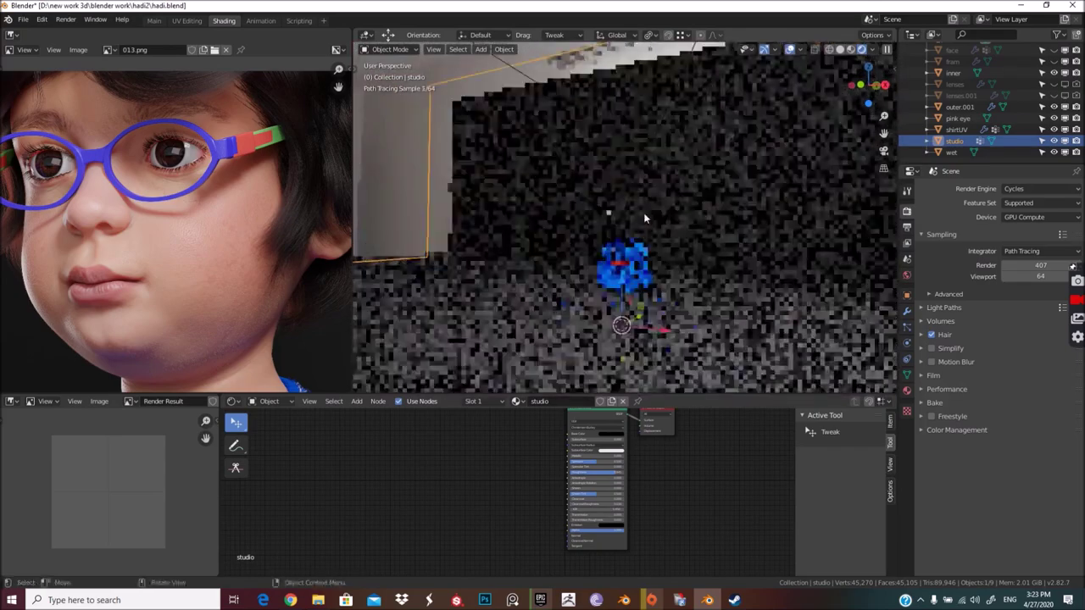
Step: Zoom, pan and orbit to a close-up of both eyeballs, selecting the wet eye layer
scroll(632, 217, "up", 3)
scroll(632, 222, "up", 3)
scroll(625, 223, "down", 1)
scroll(700, 261, "up", 1)
middle_click_drag(700, 261, 612, 260, "shift")
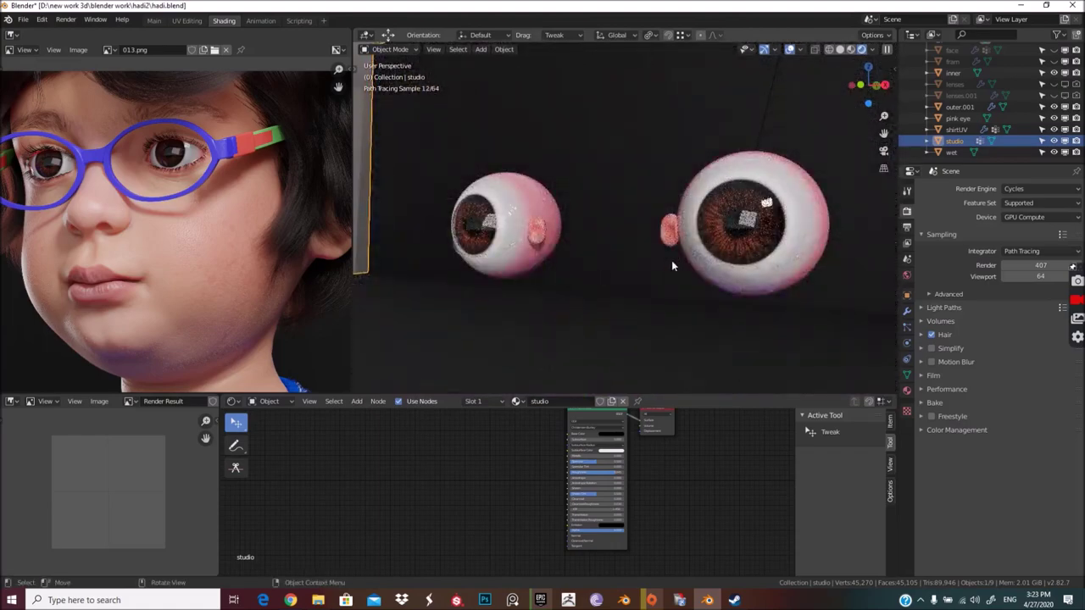
mouse_move(680, 290)
middle_mouse_down()
mouse_move(716, 289)
mouse_move(679, 296)
middle_mouse_up()
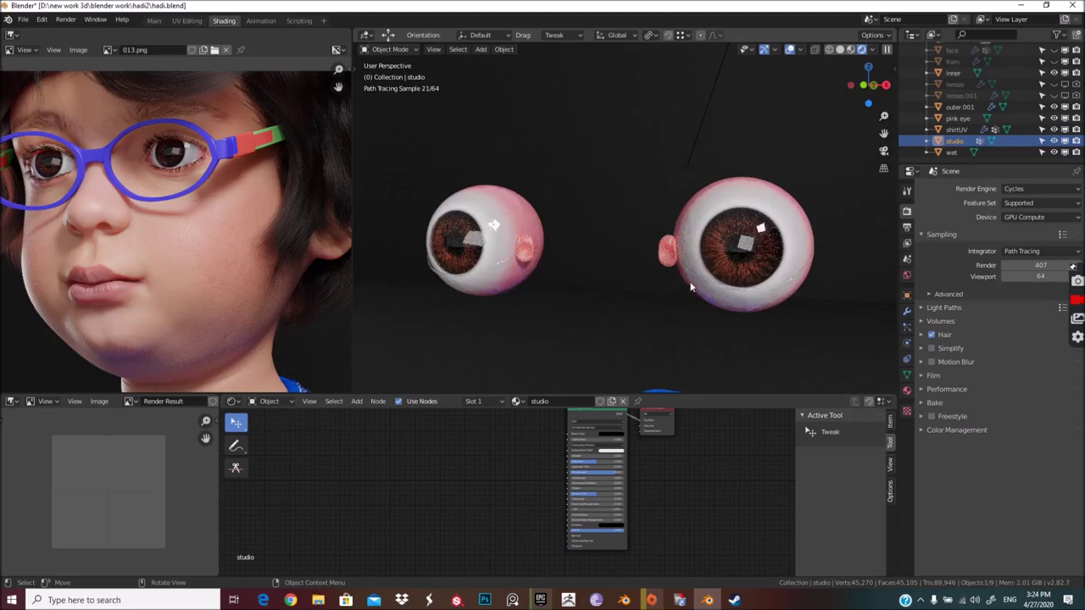
left_click(687, 272)
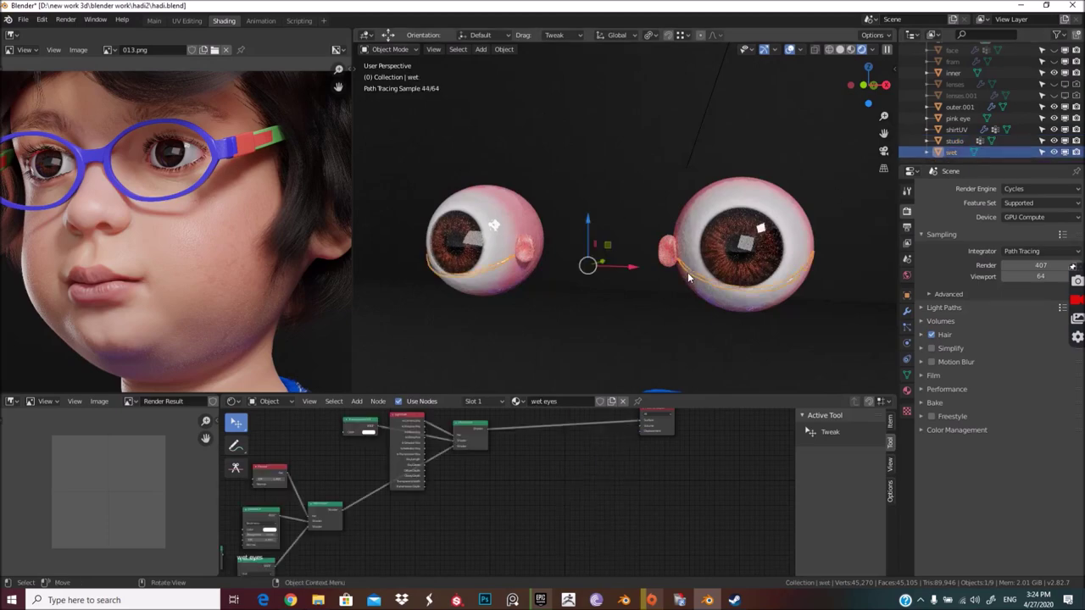
Step: Orbit in on one eyeball, reselect the wet eyes object, and unhide the face
scroll(488, 284, "up", 2)
scroll(450, 291, "up", 2)
middle_click_drag(450, 291, 505, 269)
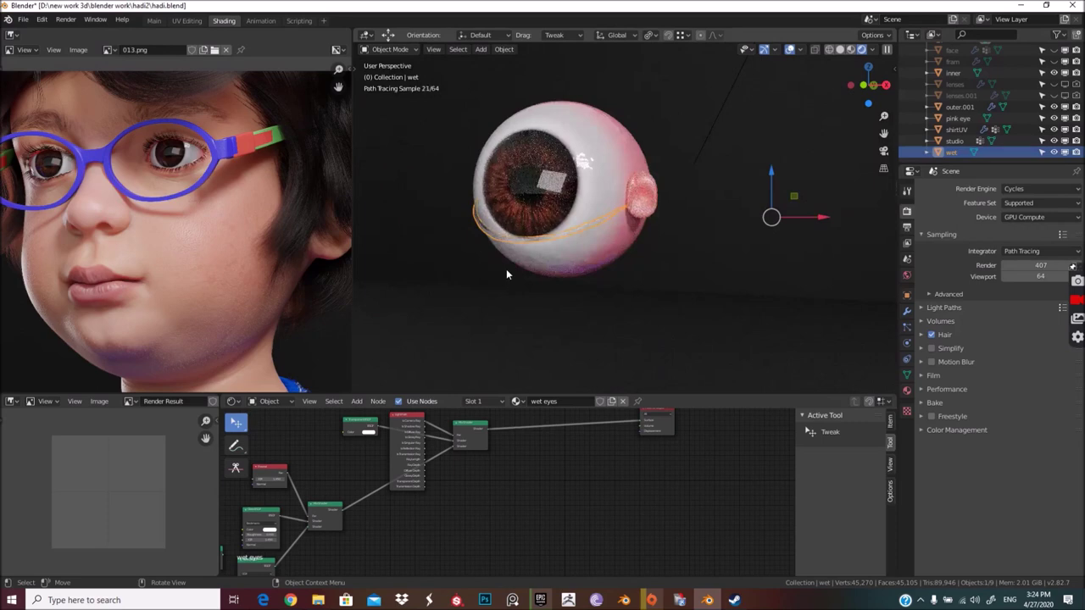
left_click(661, 270)
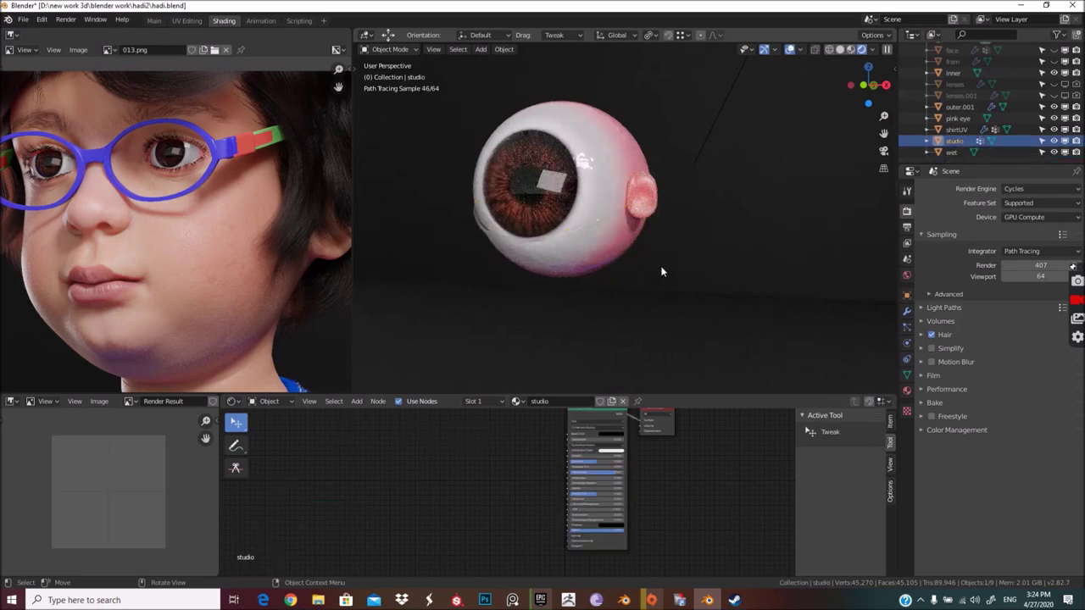
left_click(502, 251)
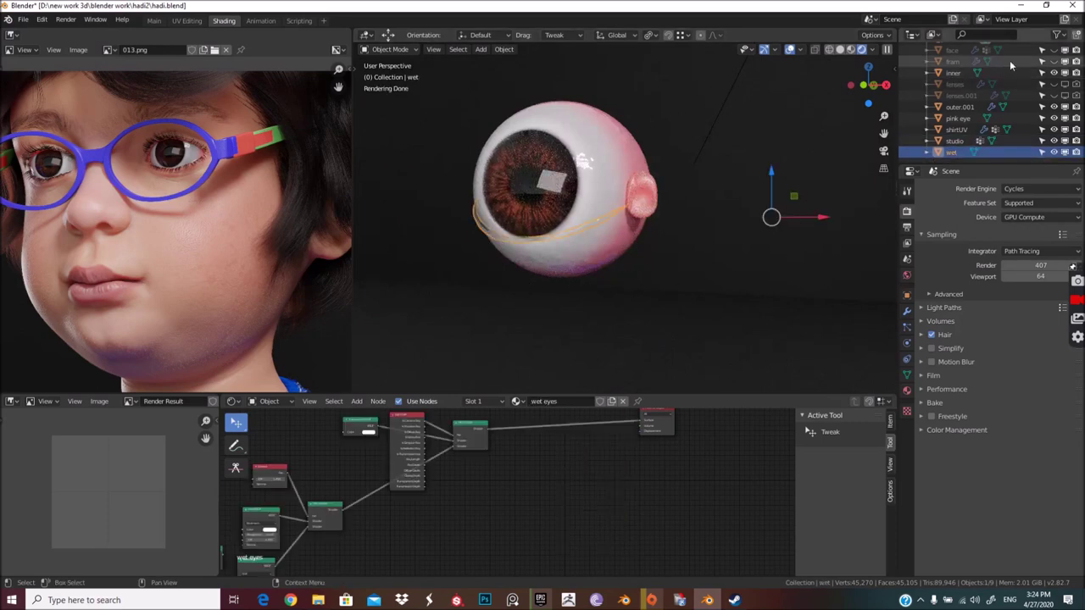
left_click(1054, 50)
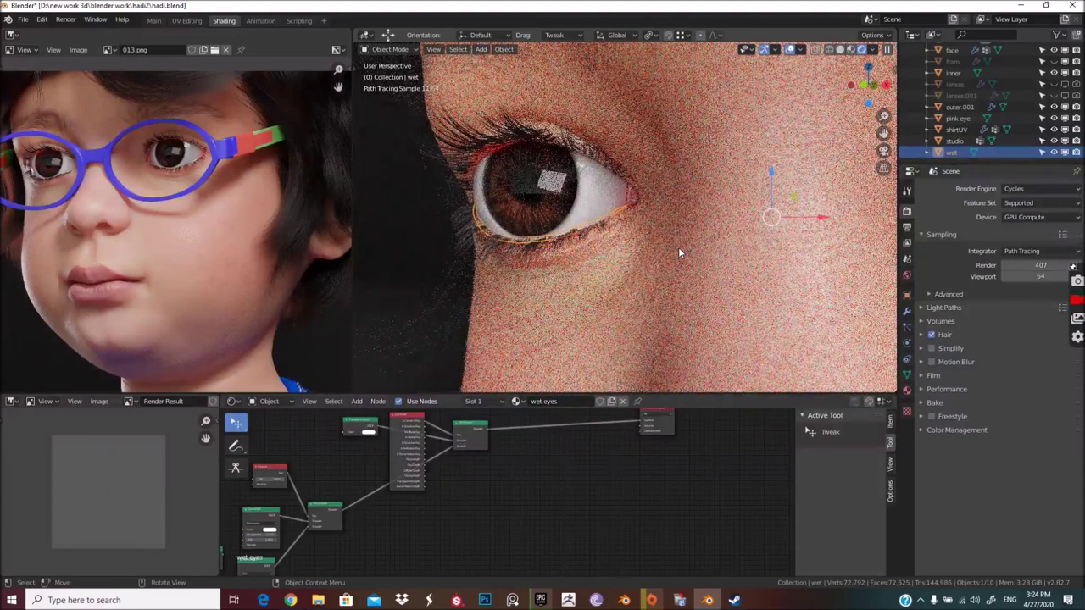
Step: Zoom and orbit to centre the view on the Batman-logo shirt
scroll(678, 247, "down", 3)
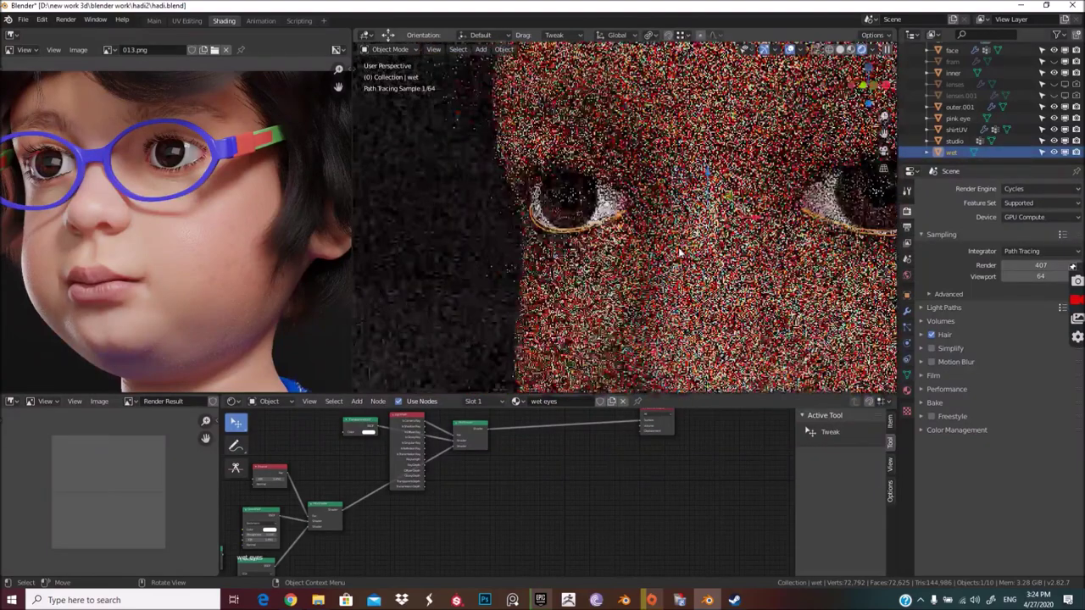
scroll(628, 174, "down", 1)
scroll(628, 175, "up", 2)
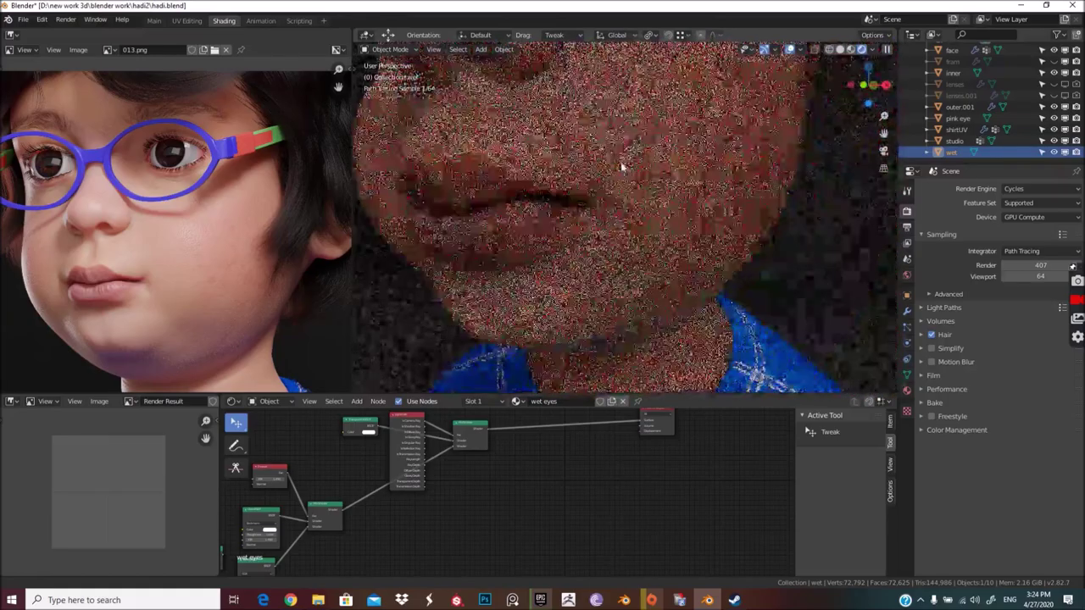
middle_click_drag(641, 252, 629, 251)
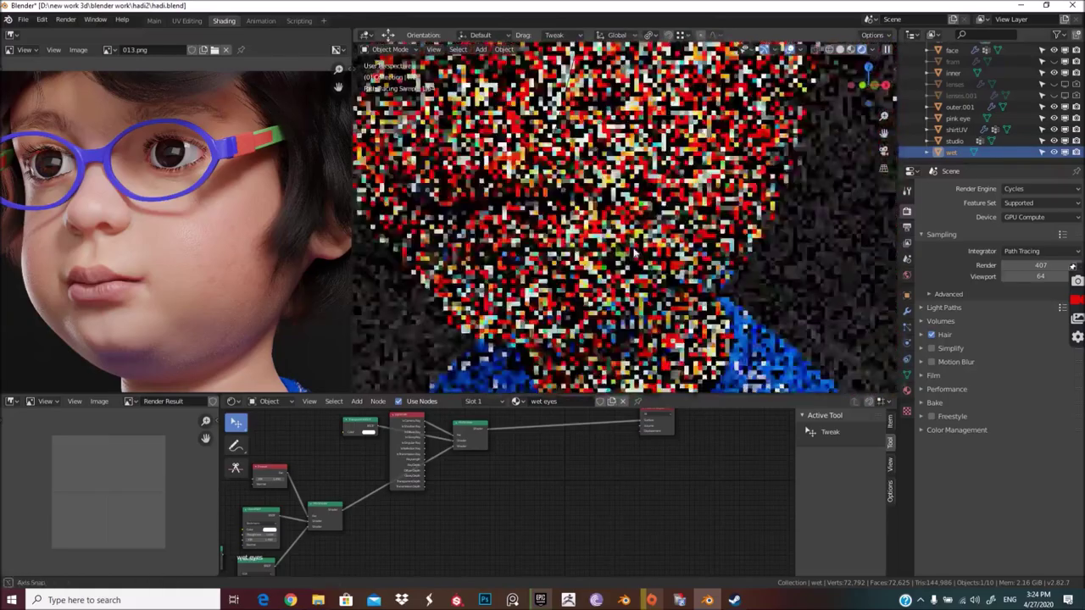
scroll(629, 252, "down", 2)
scroll(629, 254, "down", 2)
middle_click_drag(628, 266, 626, 293, "shift")
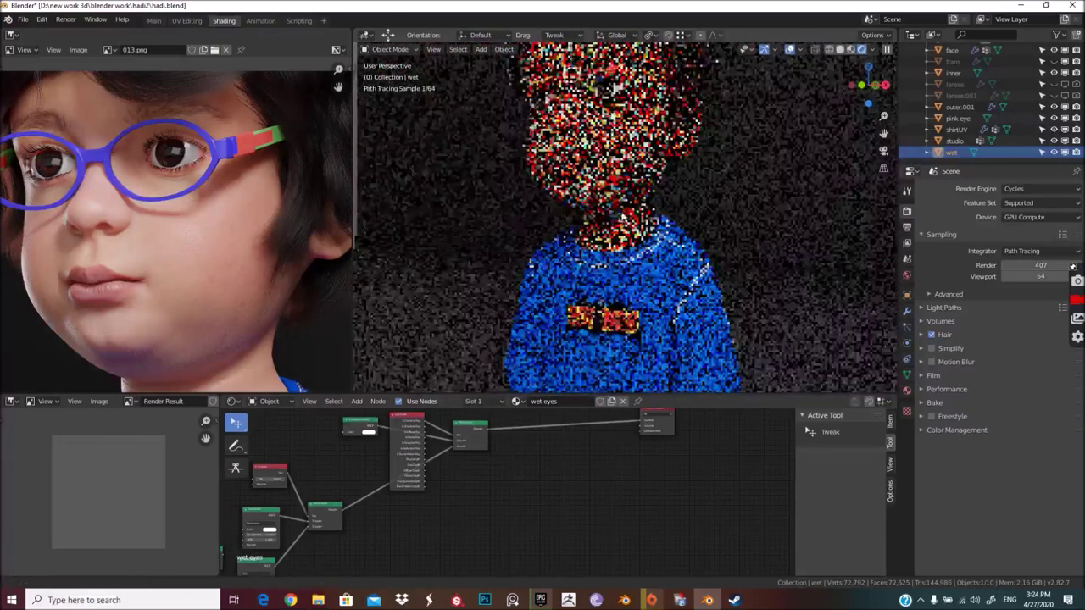
Step: Orbit up to the character's face and select it to load its skin material
scroll(625, 288, "up", 1)
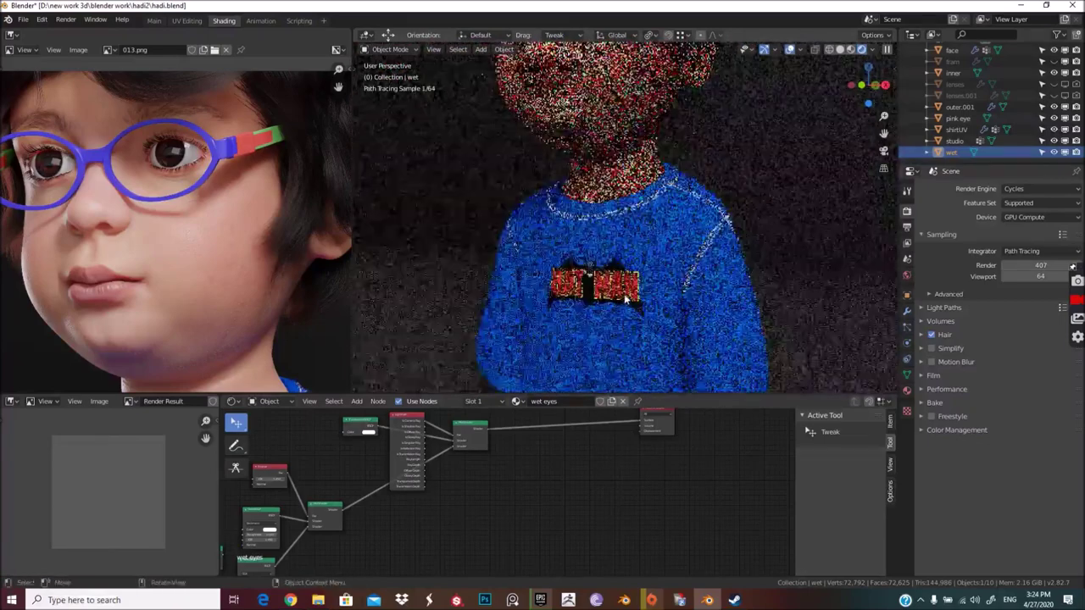
scroll(624, 289, "up", 2)
scroll(622, 290, "down", 2)
scroll(620, 290, "up", 2)
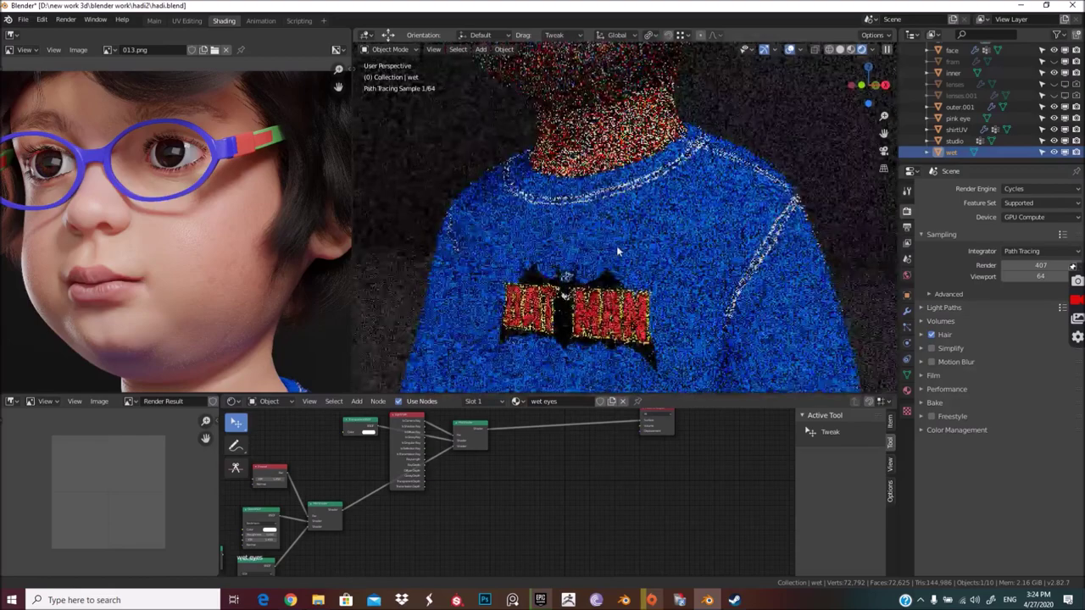
scroll(606, 281, "up", 3)
scroll(604, 278, "up", 5)
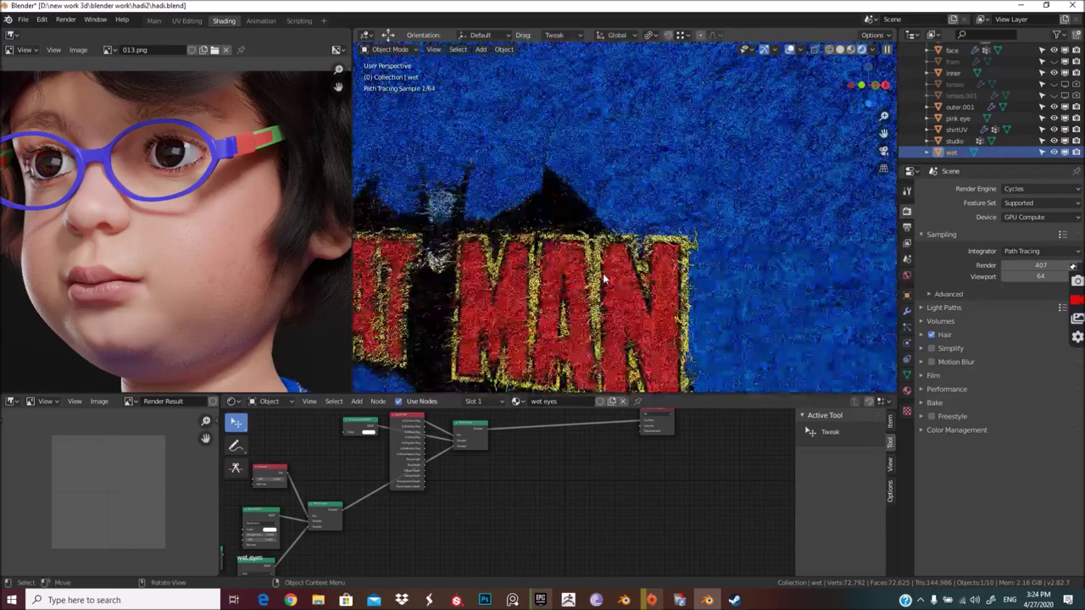
scroll(570, 287, "down", 3)
scroll(632, 259, "up", 1)
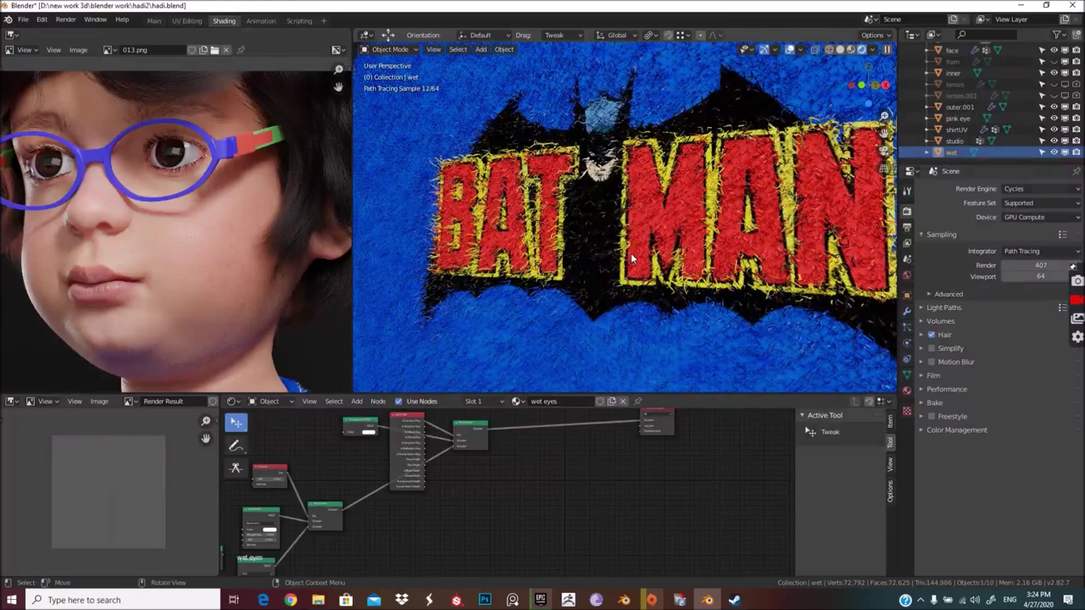
scroll(630, 258, "down", 4)
scroll(631, 258, "down", 3)
scroll(630, 259, "down", 3)
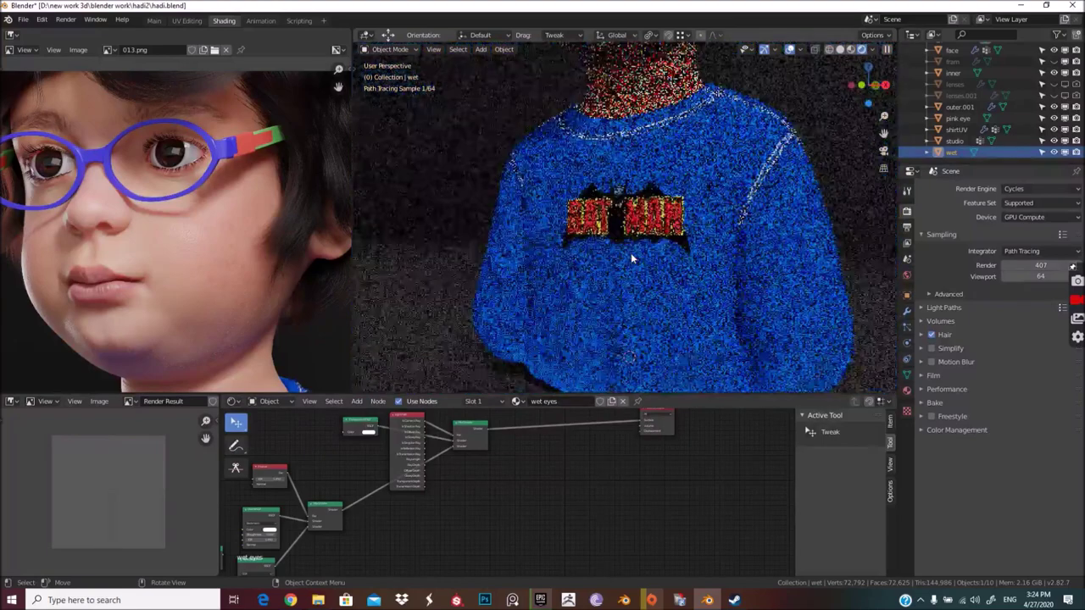
middle_click_drag(627, 263, 607, 138)
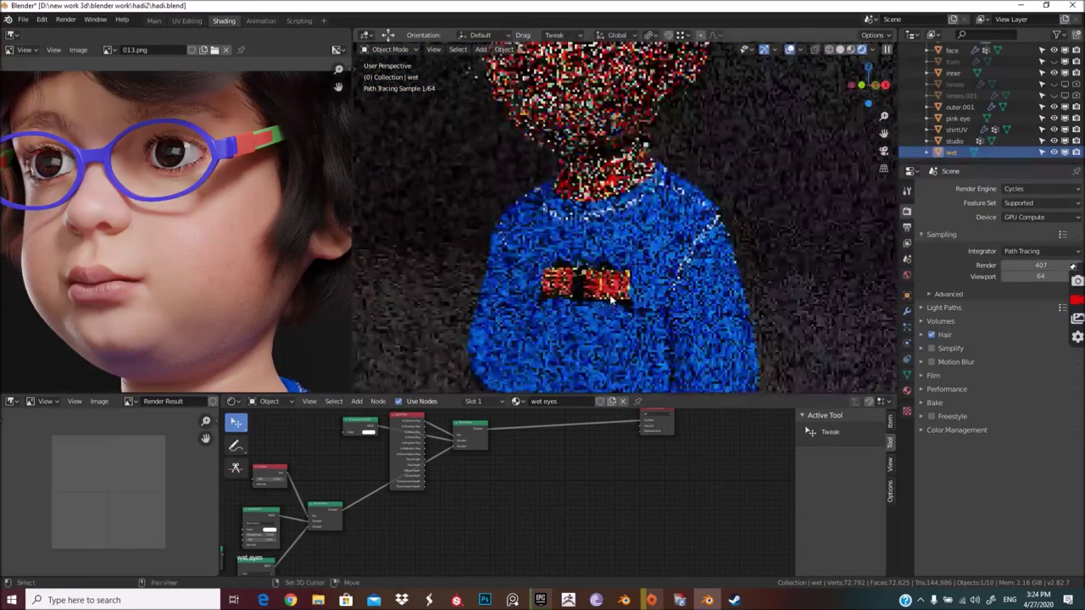
left_click(602, 118)
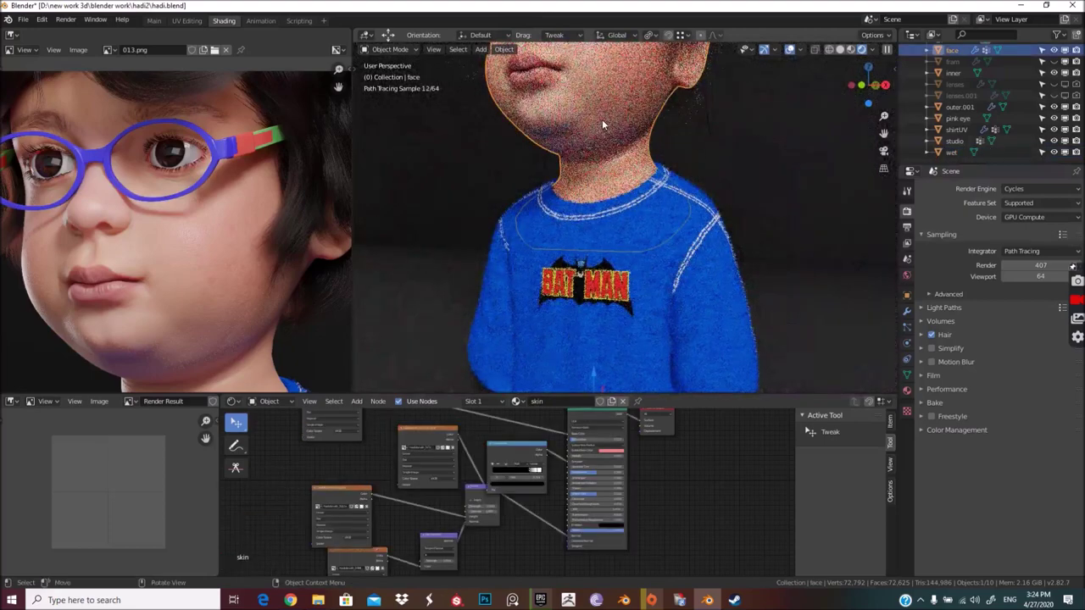
Step: Enlarge the Shader Editor upward and zoom into the skin material node tree
scroll(503, 481, "down", 1)
scroll(503, 481, "down", 1)
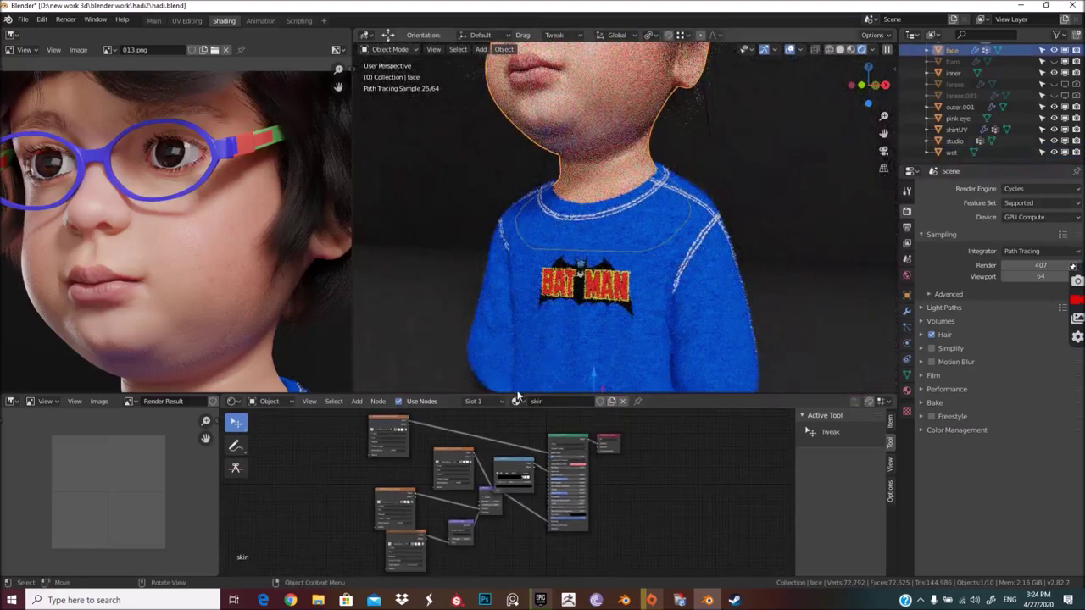
left_click_drag(515, 395, 517, 313)
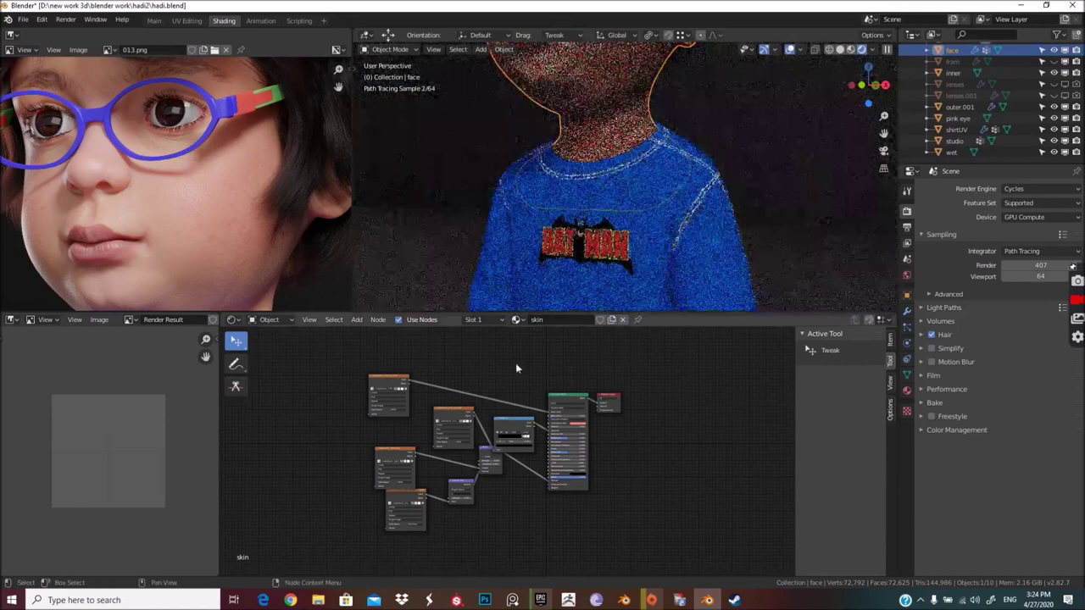
scroll(541, 455, "up", 1)
scroll(541, 454, "up", 1)
scroll(540, 453, "up", 1)
scroll(537, 480, "up", 1)
scroll(537, 480, "up", 1)
scroll(544, 487, "up", 1)
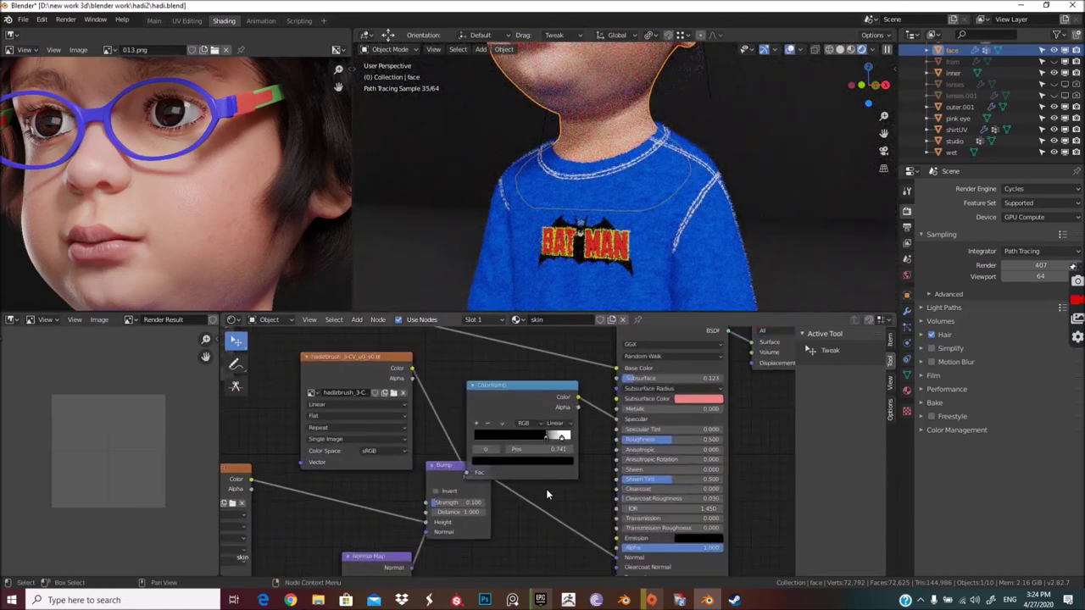
Step: Pan to frame the ColorRamp, Bump and BSDF skin nodes and recentre the face
mouse_move(560, 483)
middle_mouse_down()
mouse_move(586, 428)
mouse_move(514, 471)
middle_mouse_up()
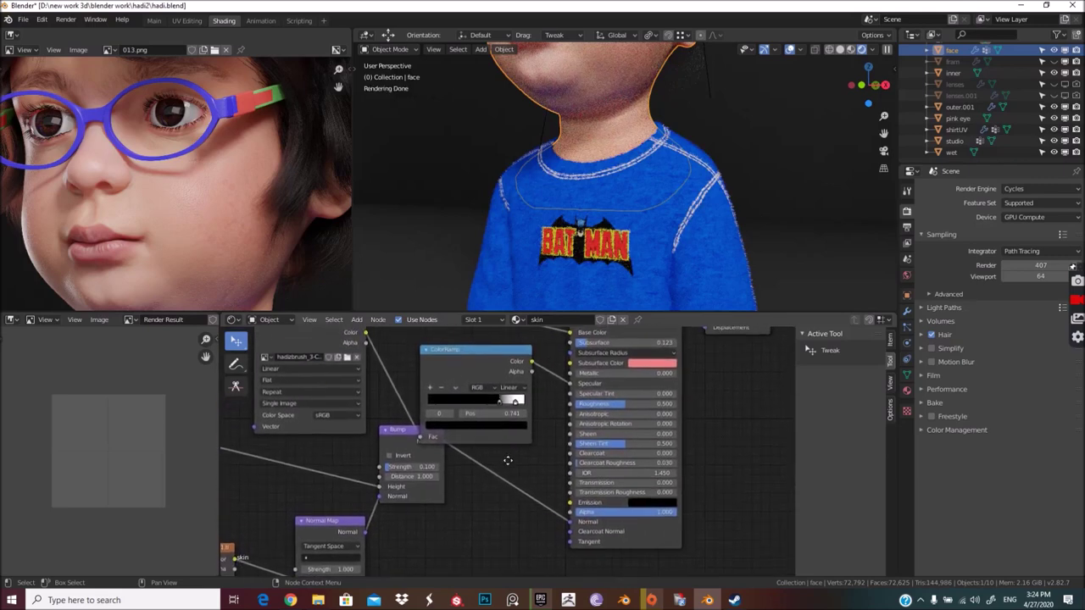
scroll(525, 474, "down", 1)
scroll(542, 480, "down", 1)
scroll(562, 486, "down", 1)
middle_click_drag(562, 485, 640, 451)
middle_click_drag(605, 135, 624, 249, "shift")
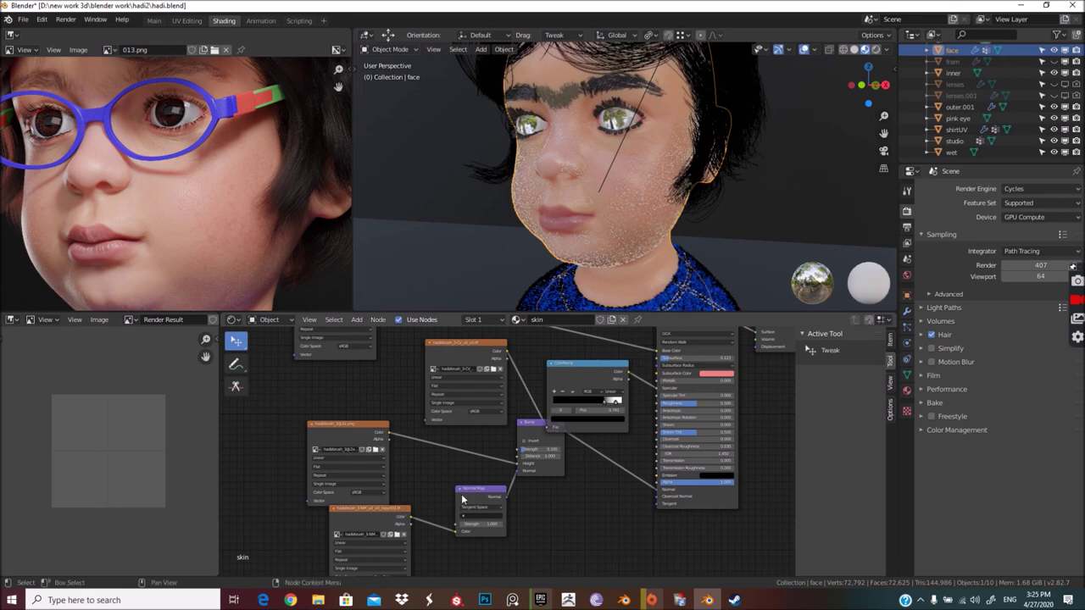
Step: Open the Edit menu to reach the general editing options
left_click(66, 19)
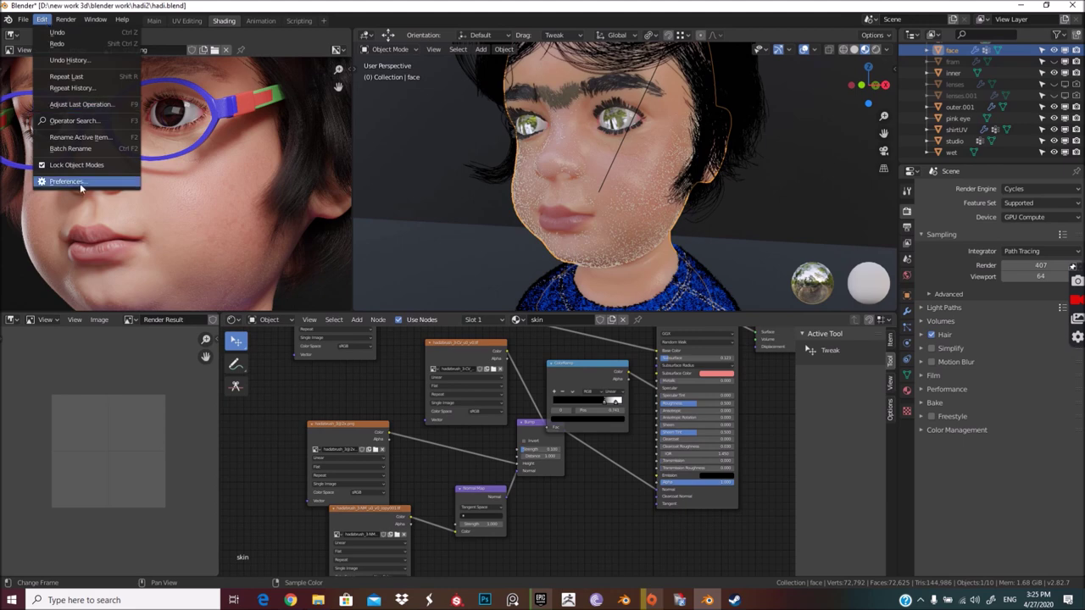
Step: Search add-ons for 'wr', tick Node: Node Wrangler, and close Preferences
left_click(80, 183)
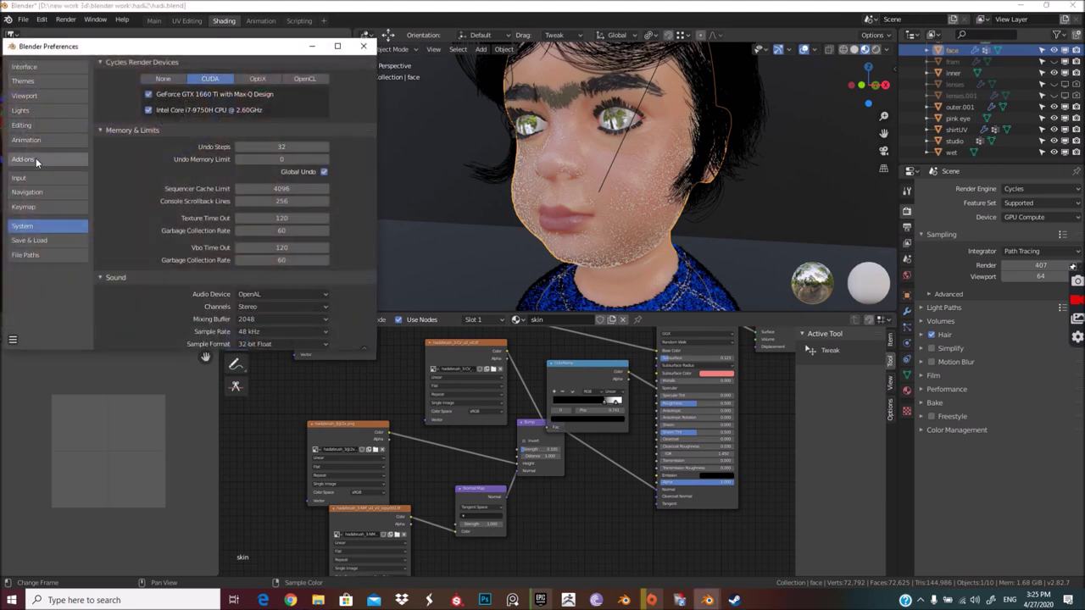
left_click(23, 159)
left_click(302, 79)
type("wr")
key("Return")
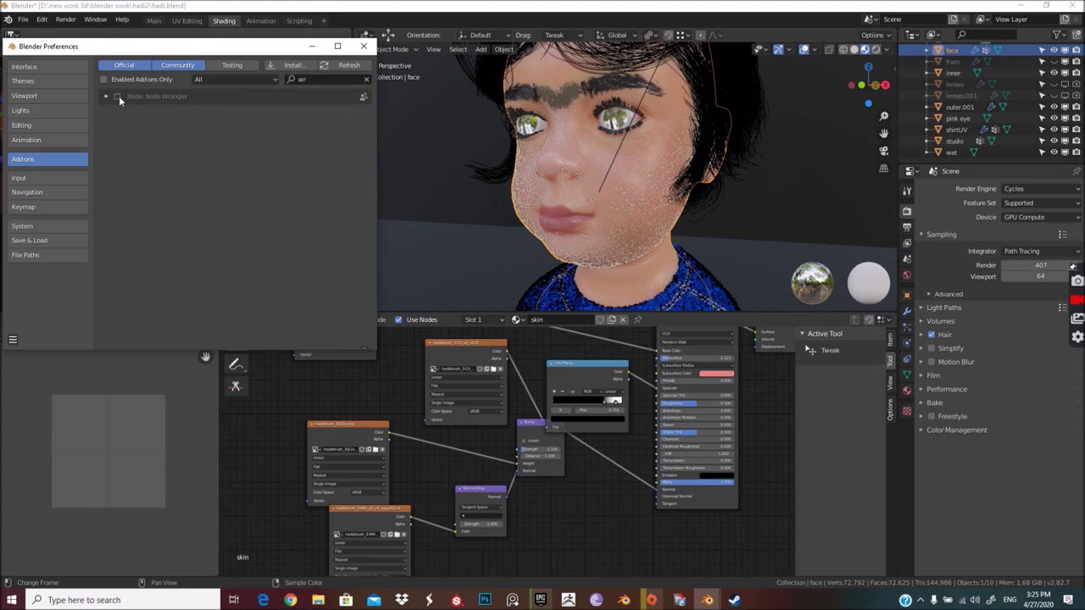
left_click(117, 95)
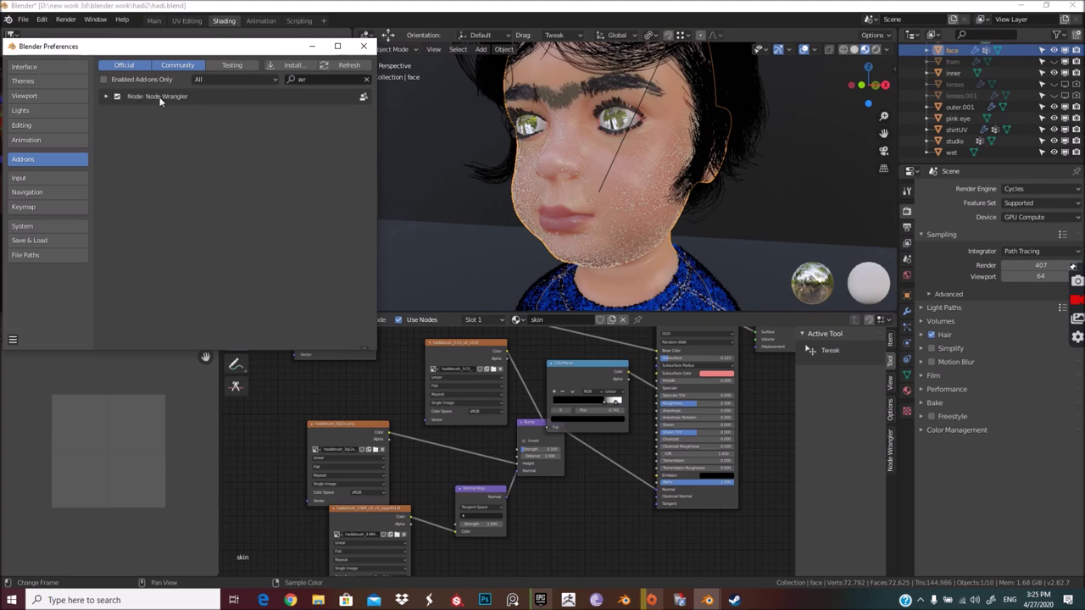
left_click(365, 49)
left_click(400, 512, "ctrl+shift")
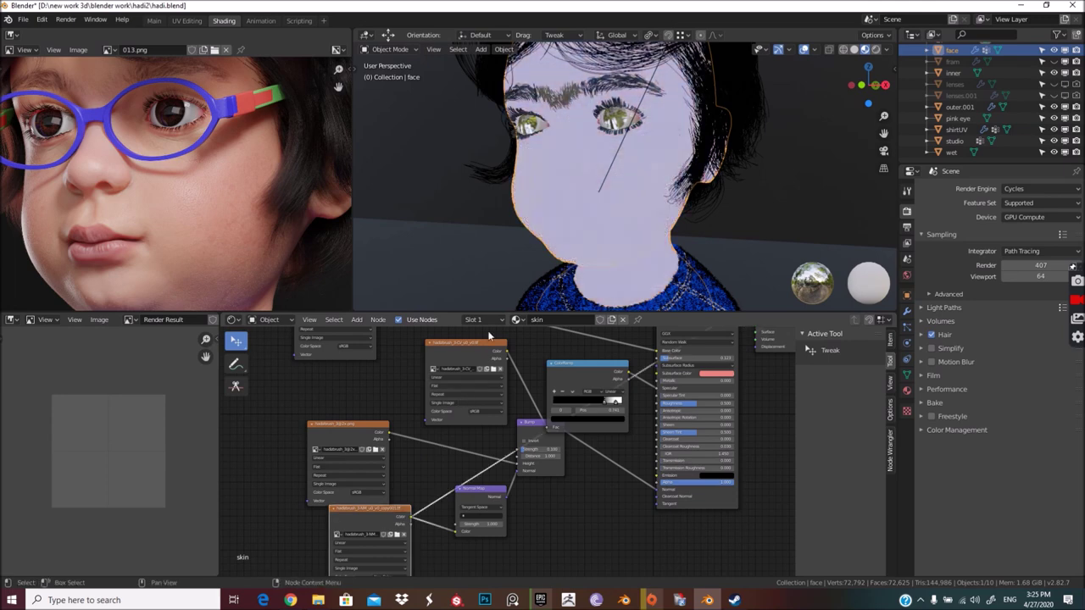
mouse_move(564, 231)
middle_mouse_down()
mouse_move(642, 227)
mouse_move(569, 221)
middle_mouse_up()
scroll(566, 158, "up", 3)
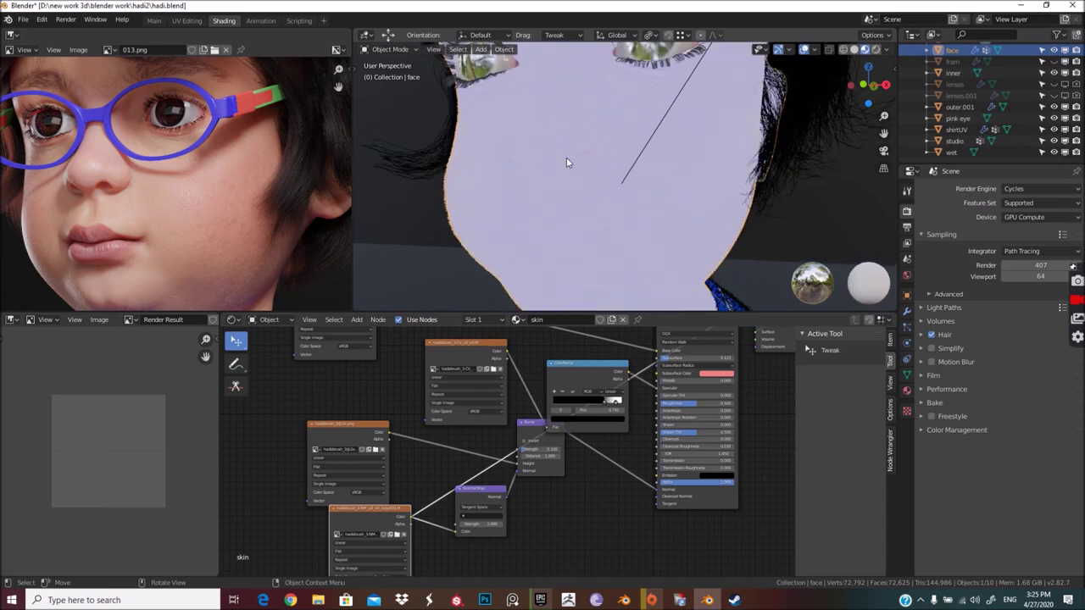
scroll(565, 161, "down", 3)
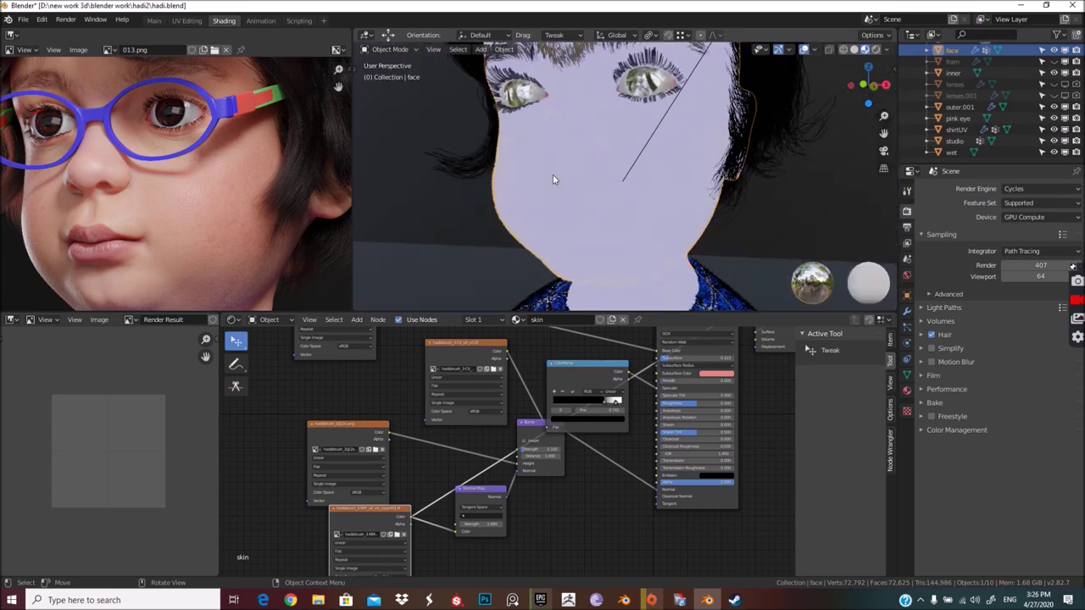
left_click(355, 422, "ctrl+shift")
mouse_move(623, 157)
middle_mouse_down()
mouse_move(621, 191)
mouse_move(593, 199)
middle_mouse_up()
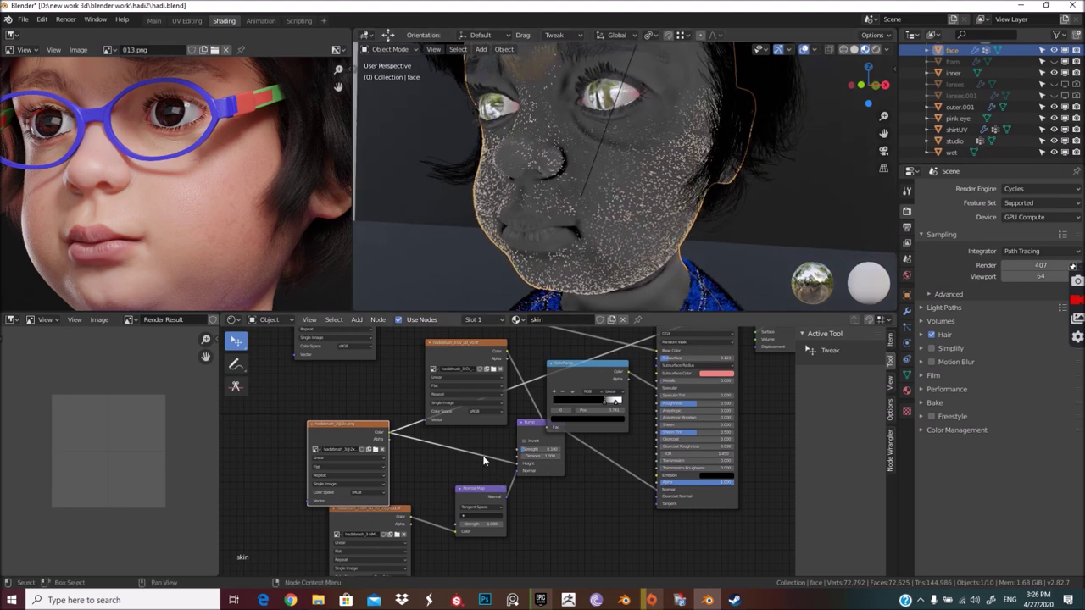
left_click(454, 342, "ctrl+shift")
mouse_move(576, 221)
middle_mouse_down()
mouse_move(528, 240)
mouse_move(539, 209)
mouse_move(530, 226)
mouse_move(559, 237)
middle_mouse_up()
scroll(536, 215, "up", 3)
scroll(536, 215, "up", 2)
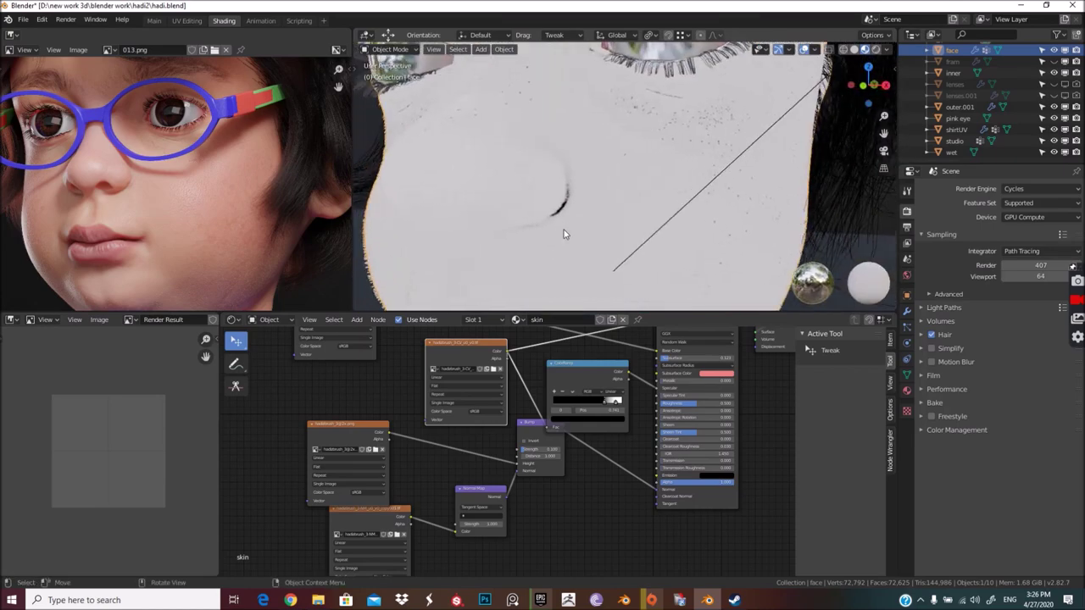
scroll(558, 239, "down", 5)
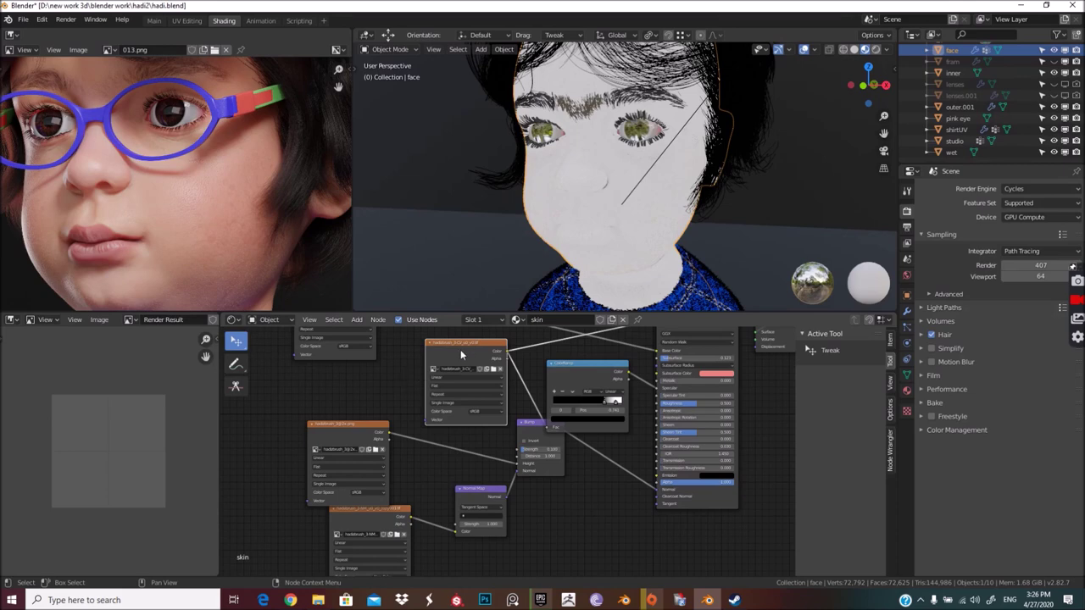
middle_click_drag(396, 380, 367, 439)
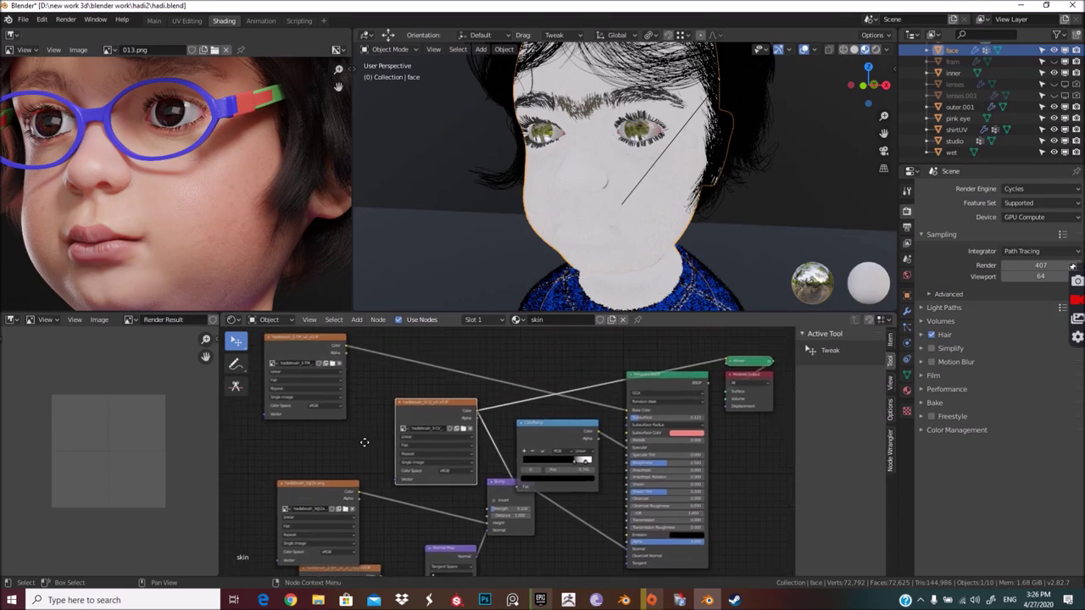
left_click(305, 339, "ctrl+shift")
mouse_move(504, 235)
middle_mouse_down()
mouse_move(520, 230)
mouse_move(515, 212)
middle_mouse_up()
scroll(579, 162, "up", 5)
mouse_move(579, 160)
middle_mouse_down()
mouse_move(569, 158)
mouse_move(611, 197)
mouse_move(640, 189)
mouse_move(621, 191)
mouse_move(623, 236)
middle_mouse_up()
scroll(570, 159, "down", 4)
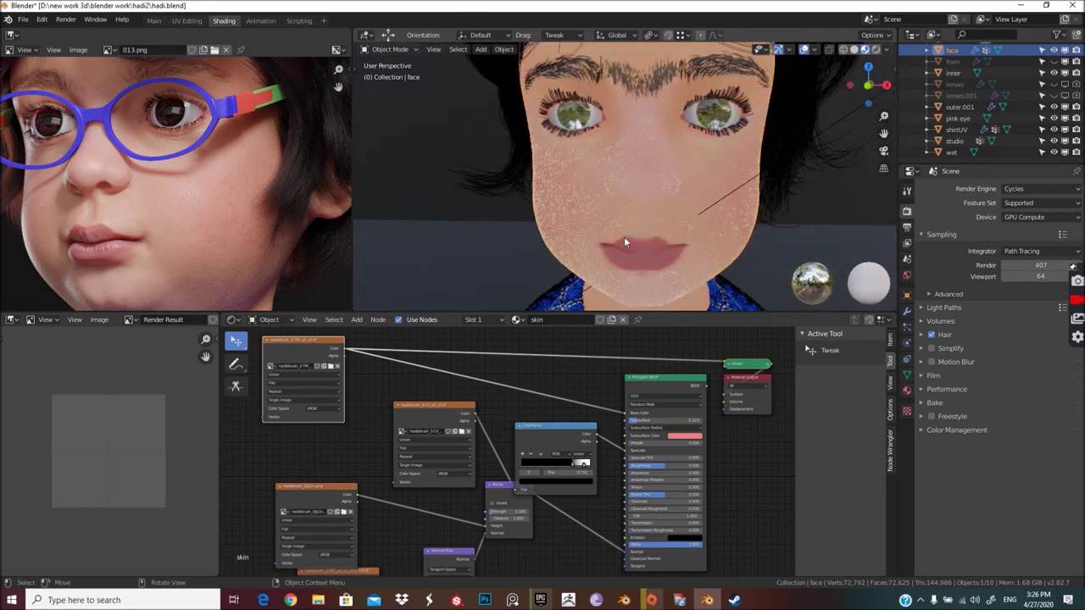
key("x")
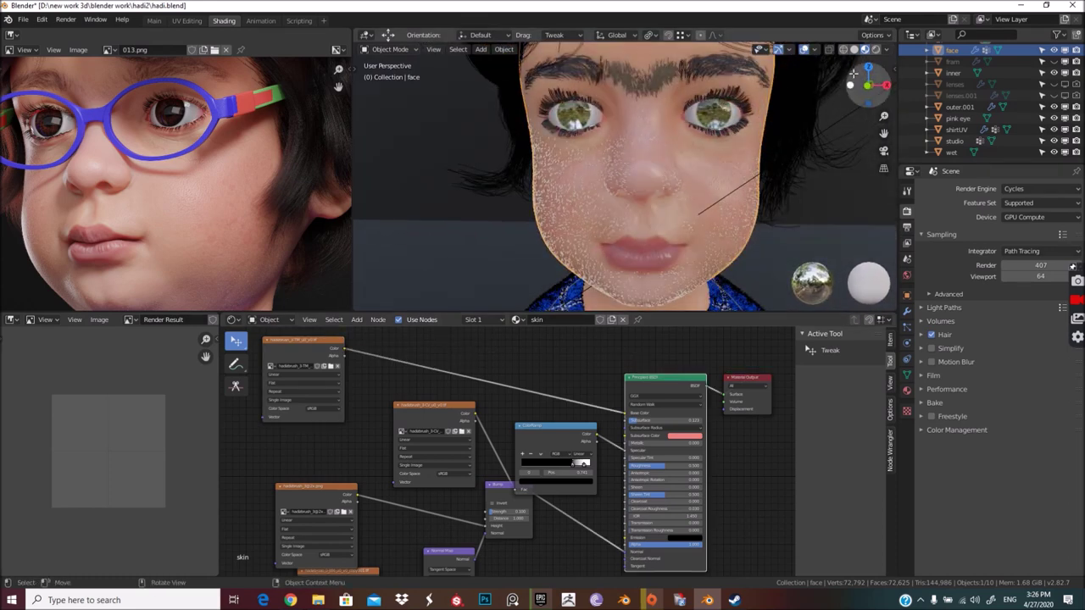
Step: Preview the head in Rendered Cycles shading, orbit around it, and return to the camera view
left_click(875, 51)
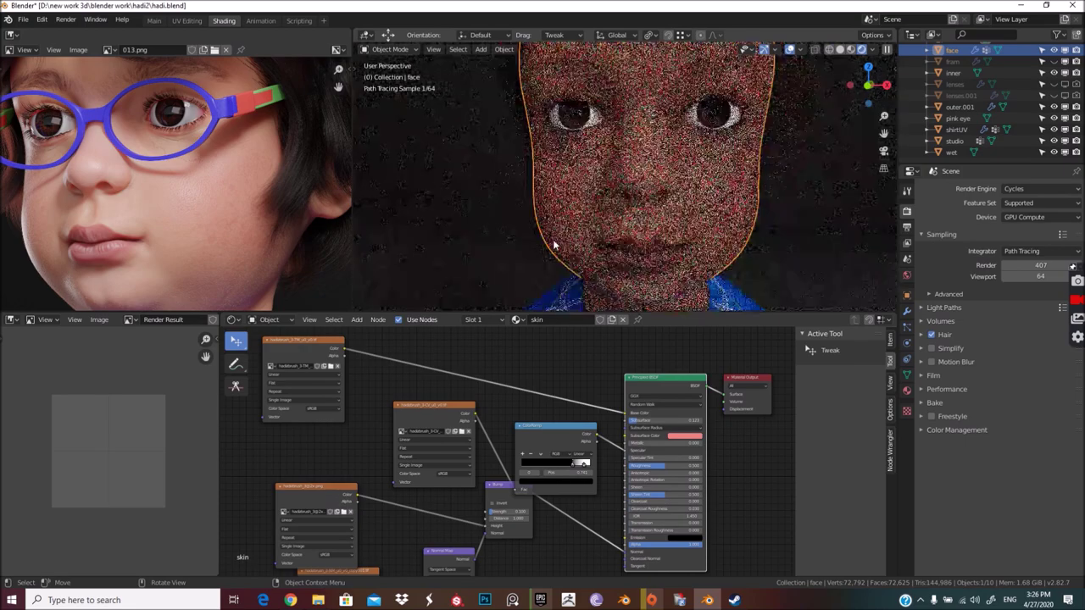
middle_click_drag(574, 231, 575, 237)
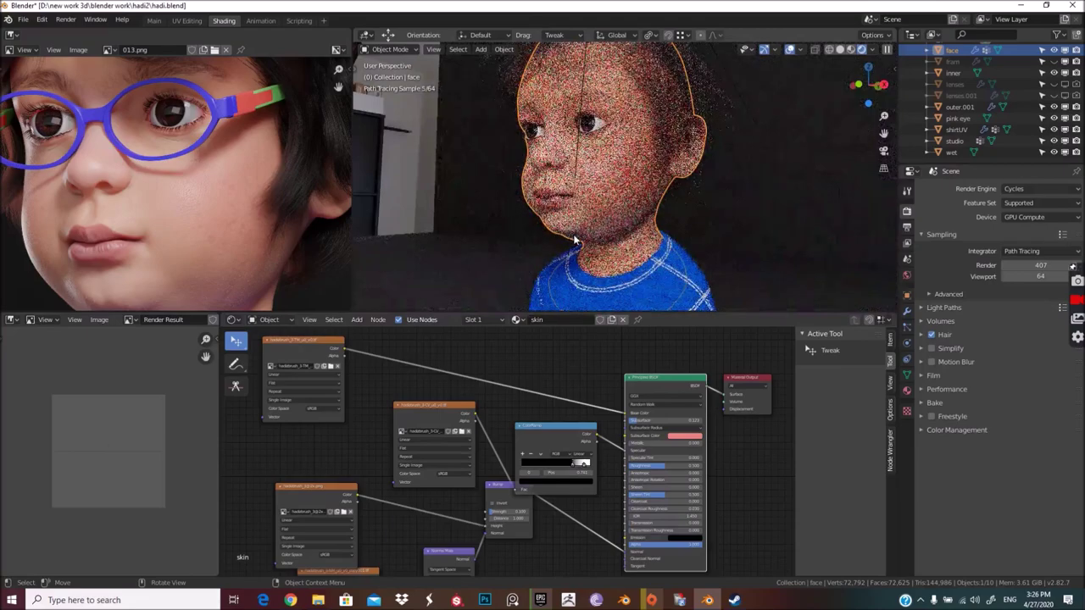
mouse_move(574, 241)
middle_mouse_down()
mouse_move(623, 180)
mouse_move(622, 202)
mouse_move(623, 181)
middle_mouse_up()
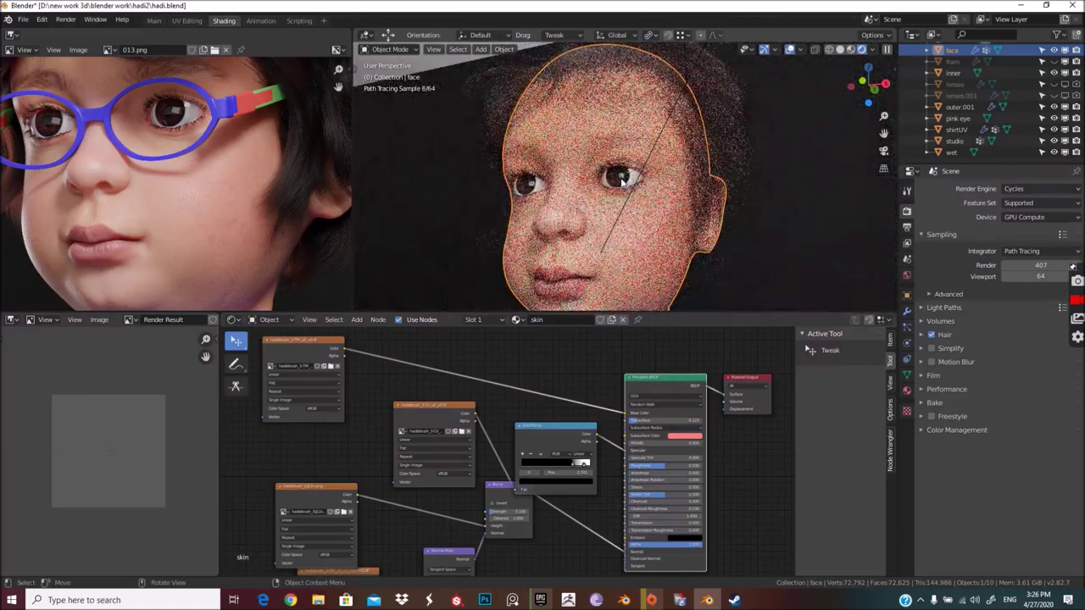
scroll(623, 180, "down", 5)
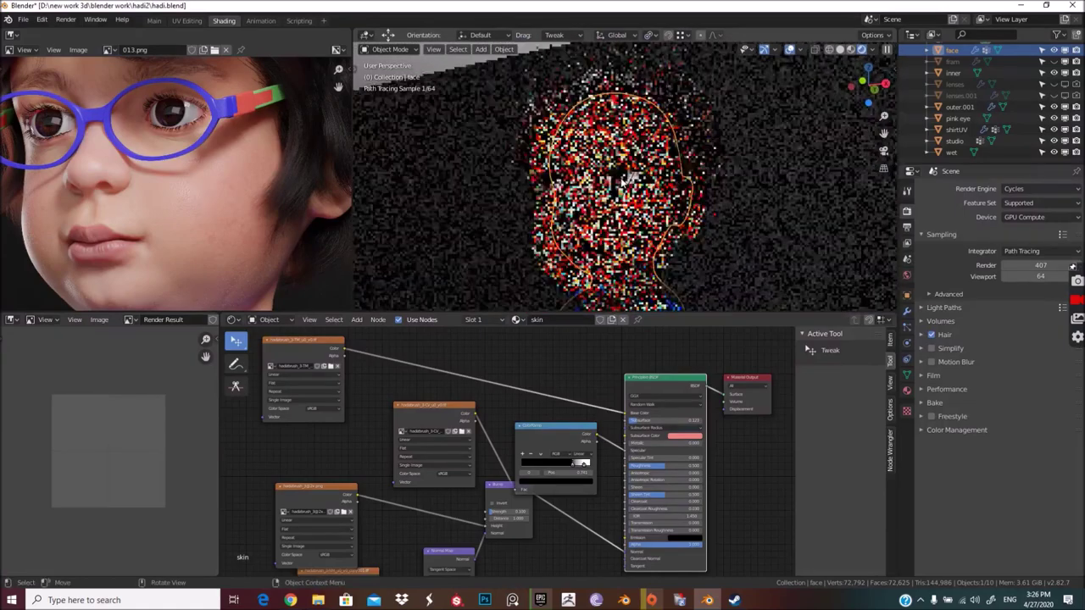
left_click(883, 151)
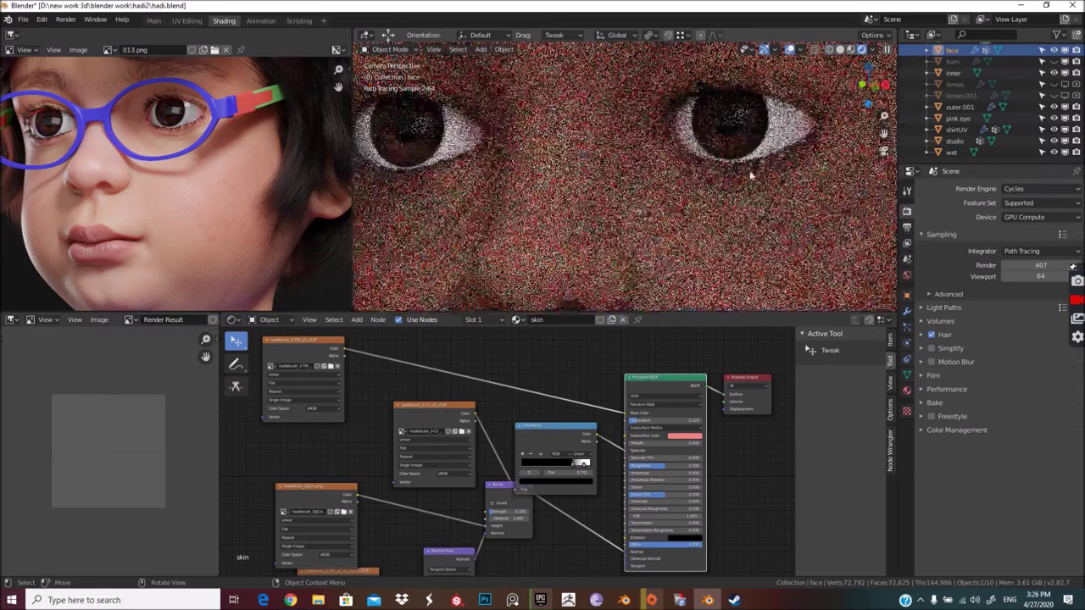